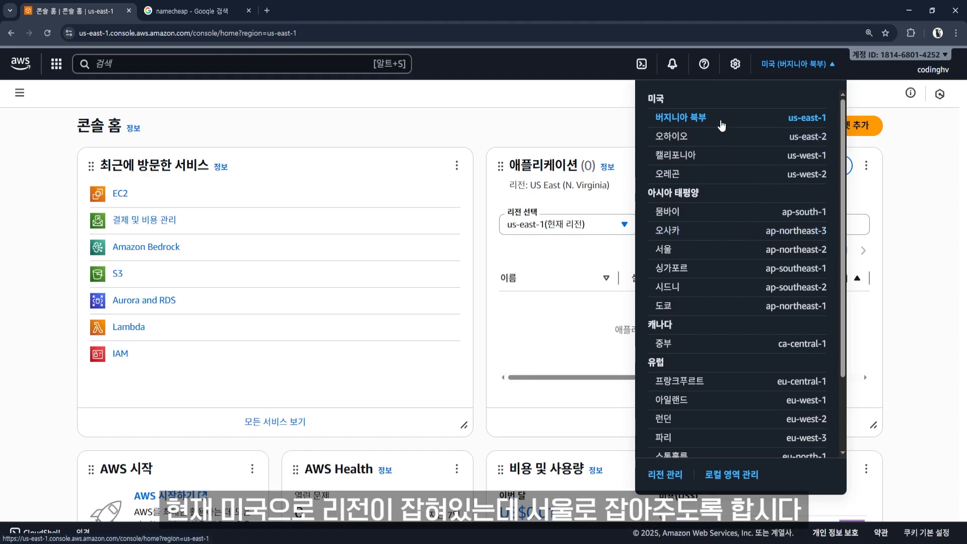
Switch the console region to Seoul (ap-northeast-2) and open the EC2 service.
click(692, 252)
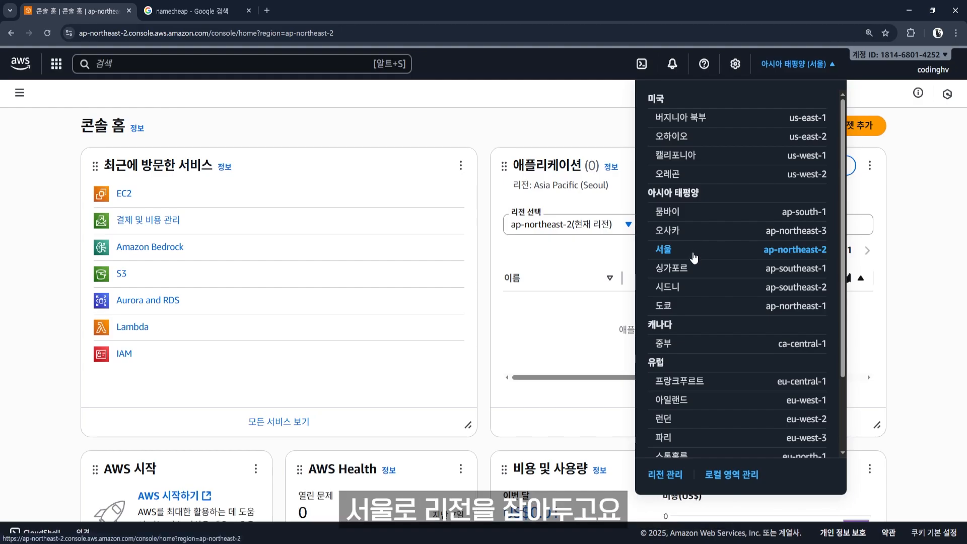
click(697, 252)
click(227, 64)
text(ec2)
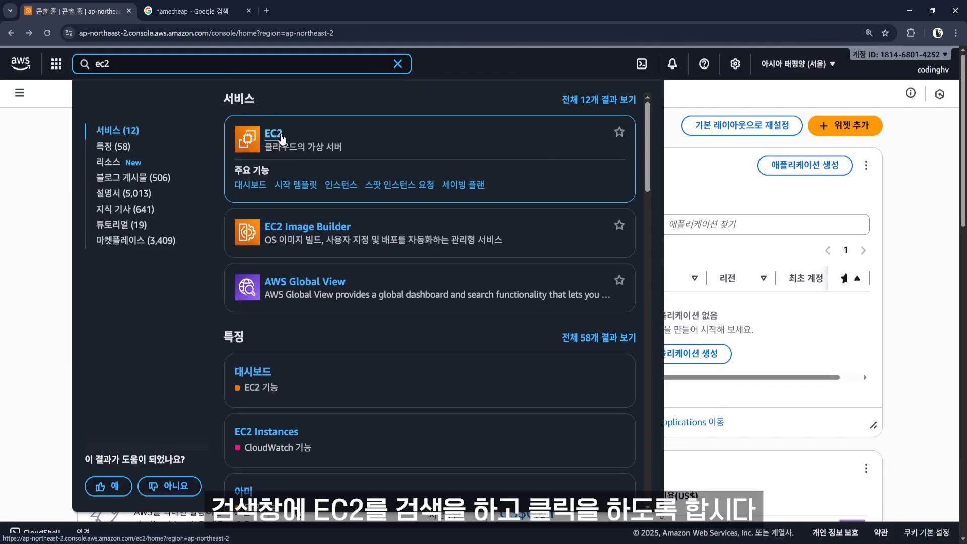
click(277, 136)
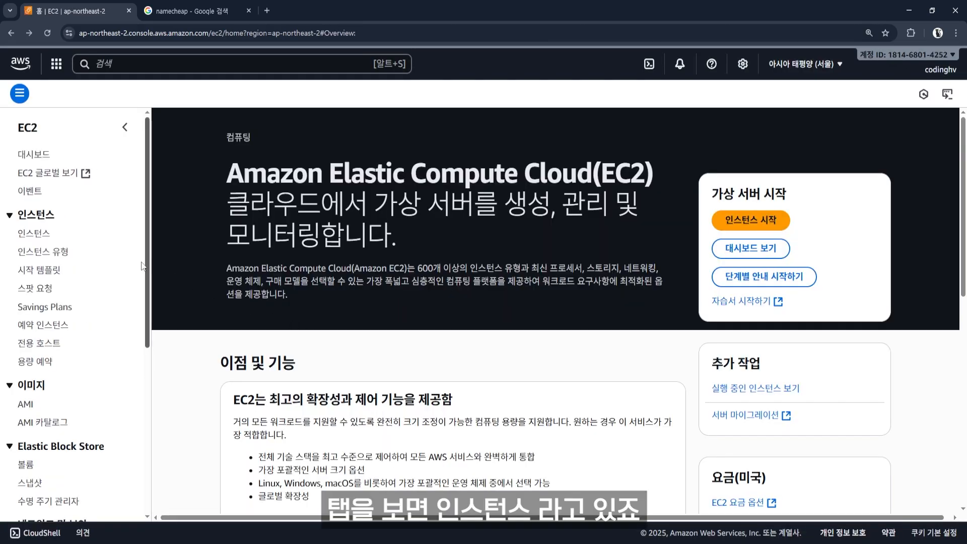
Begin launching a new EC2 instance from the instances page and name it codinghv.
click(48, 236)
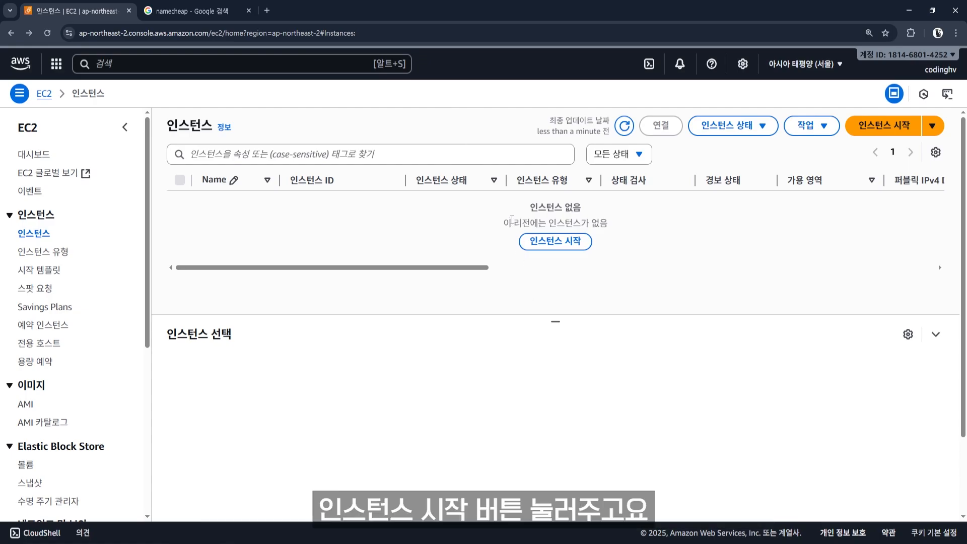
click(558, 247)
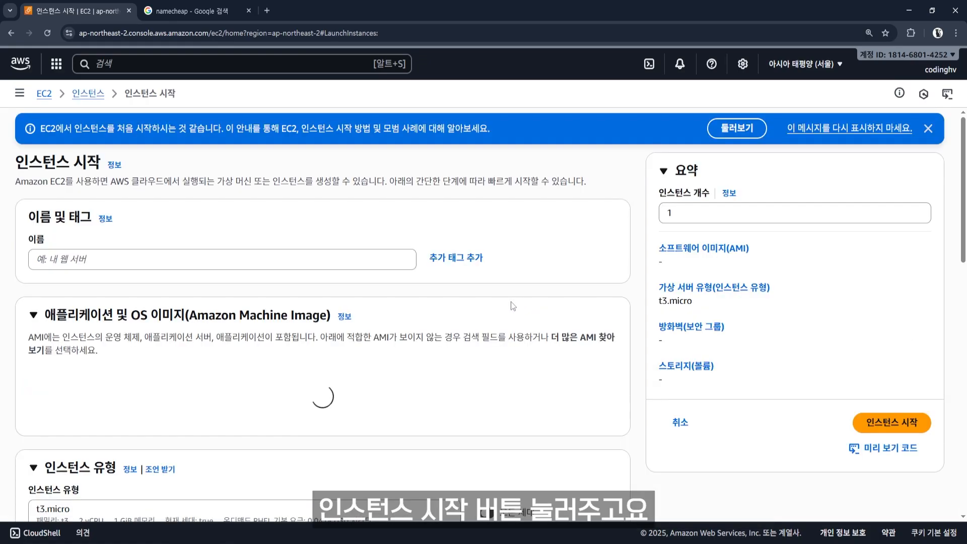
click(220, 256)
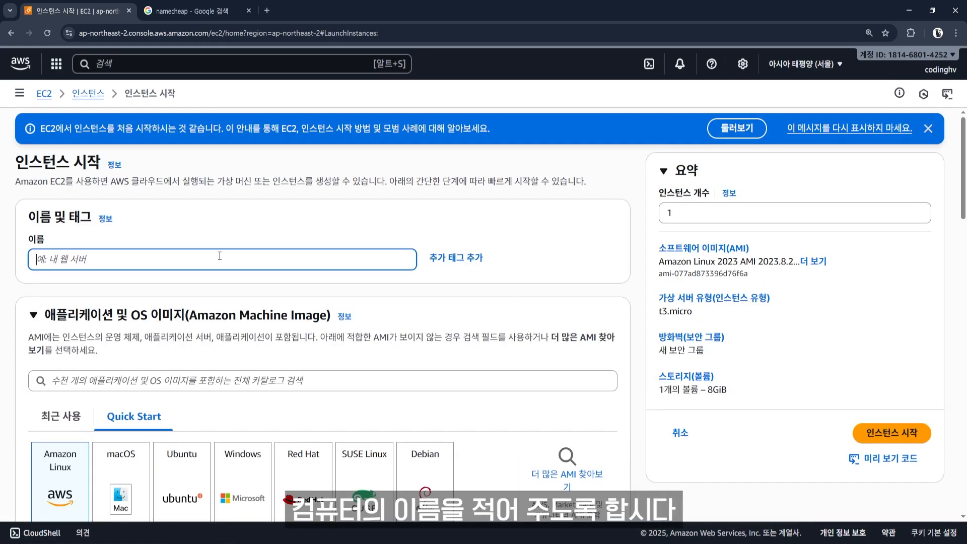
text(codinghv)
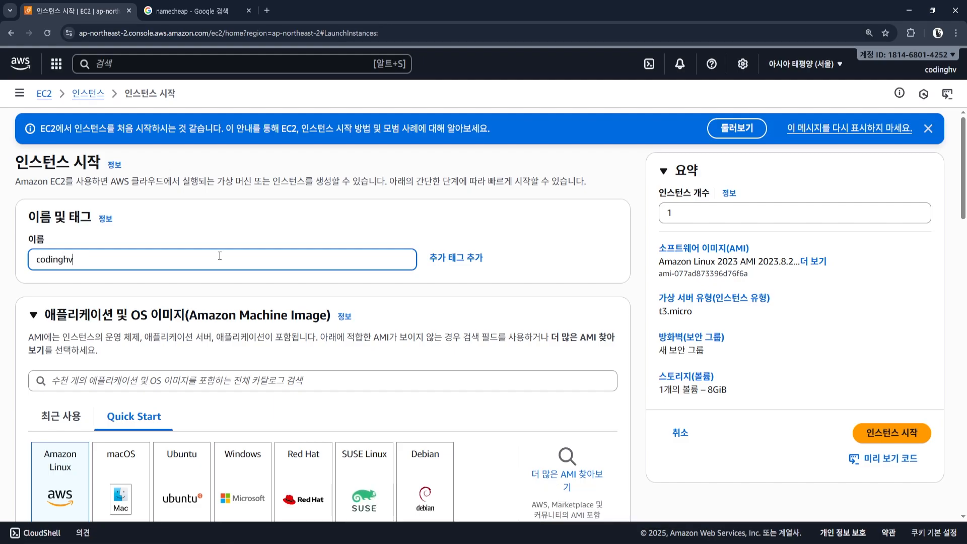
Review the operating system image settings and browse the available instance types for the new instance.
scroll(557, 209, down, 2)
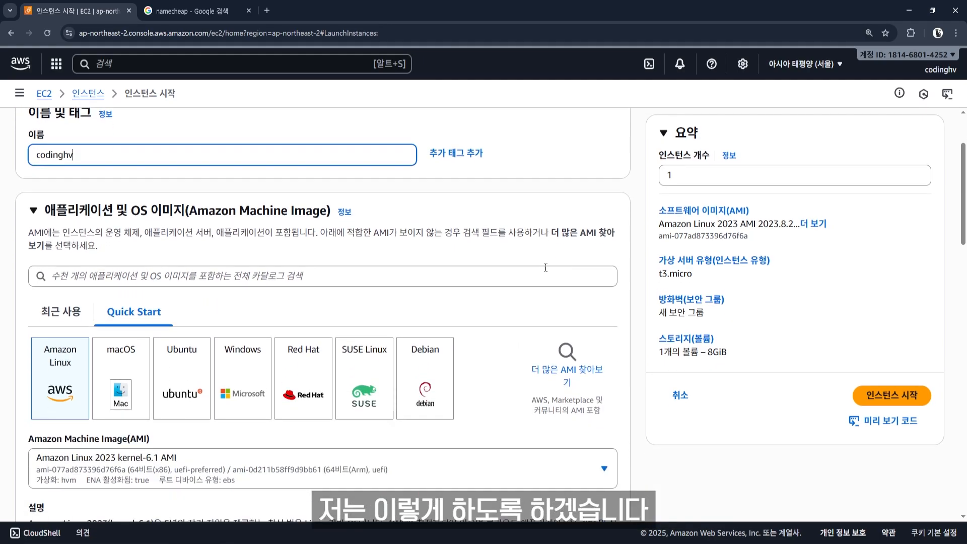
scroll(546, 268, down, 2)
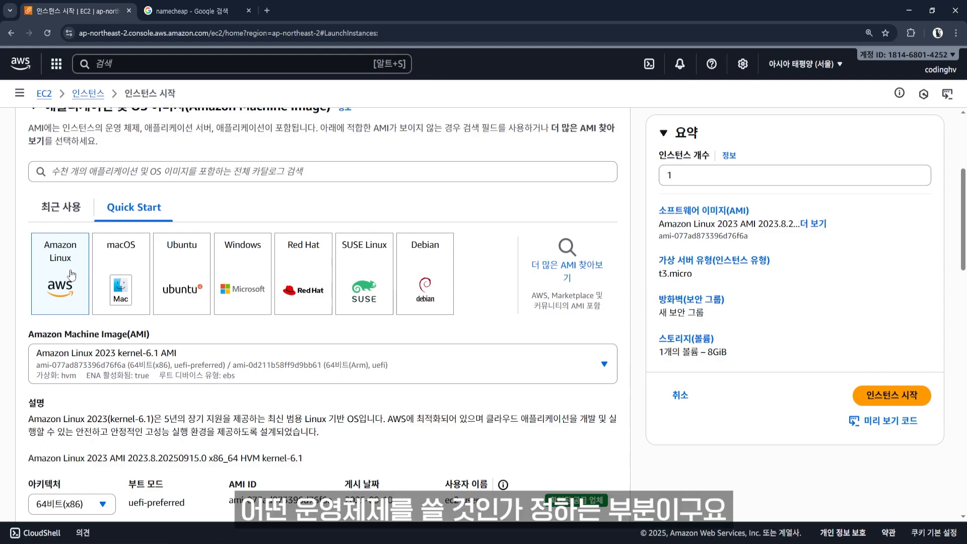
scroll(71, 276, down, 5)
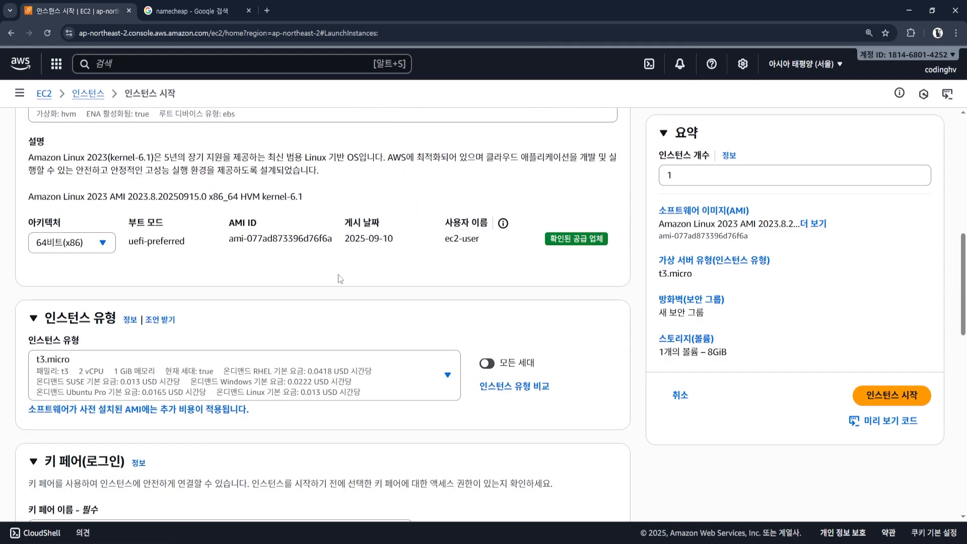
scroll(347, 273, down, 2)
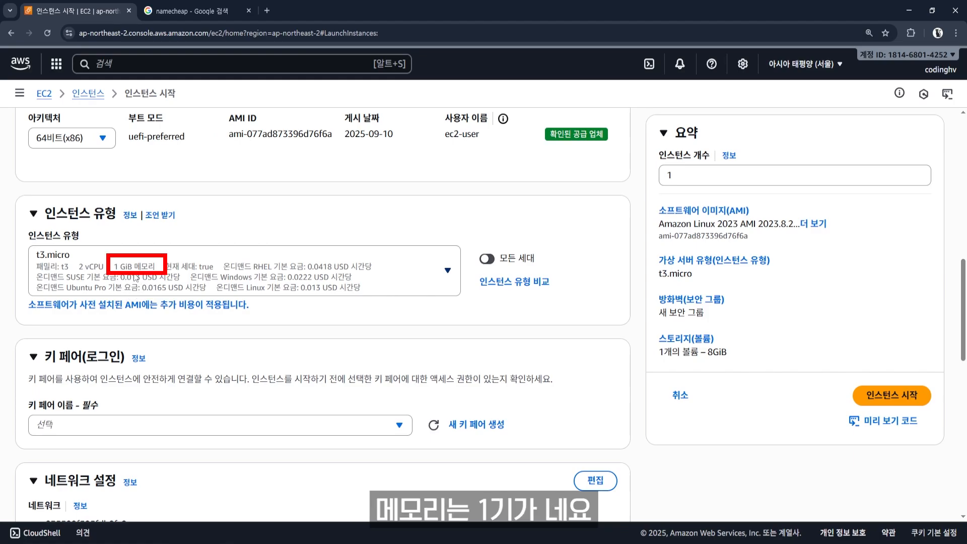
click(344, 280)
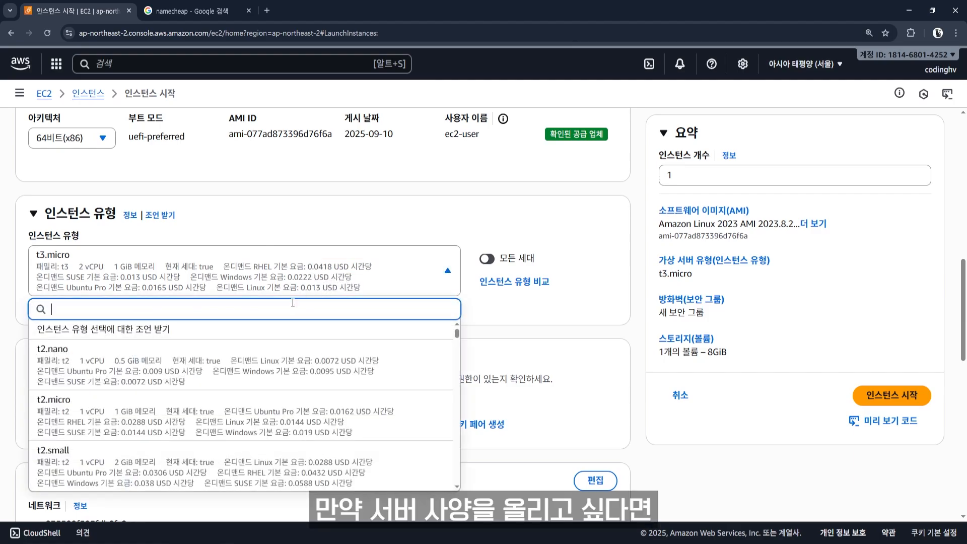
scroll(267, 367, down, 4)
scroll(259, 375, down, 5)
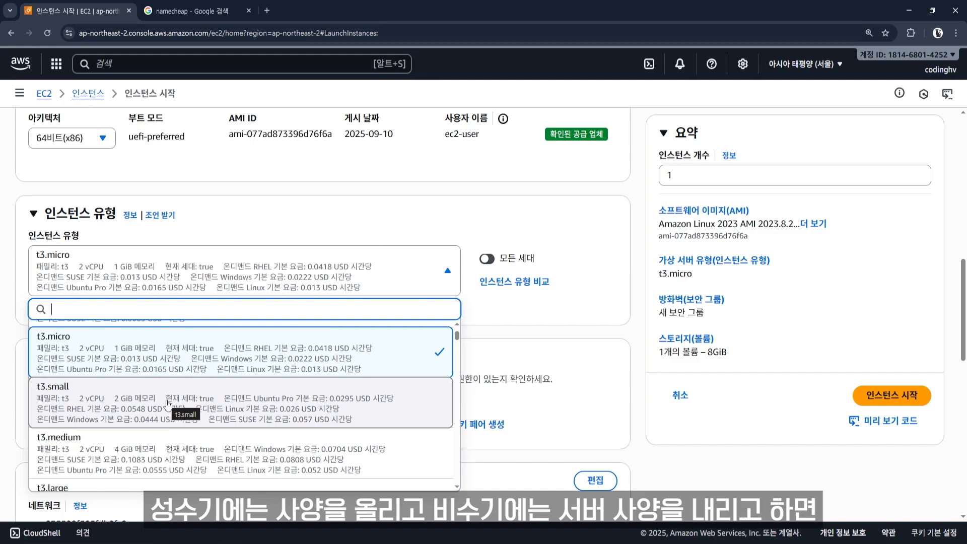
Create a new RSA key pair named codinghv with a .pem private key file for the instance.
scroll(311, 273, down, 3)
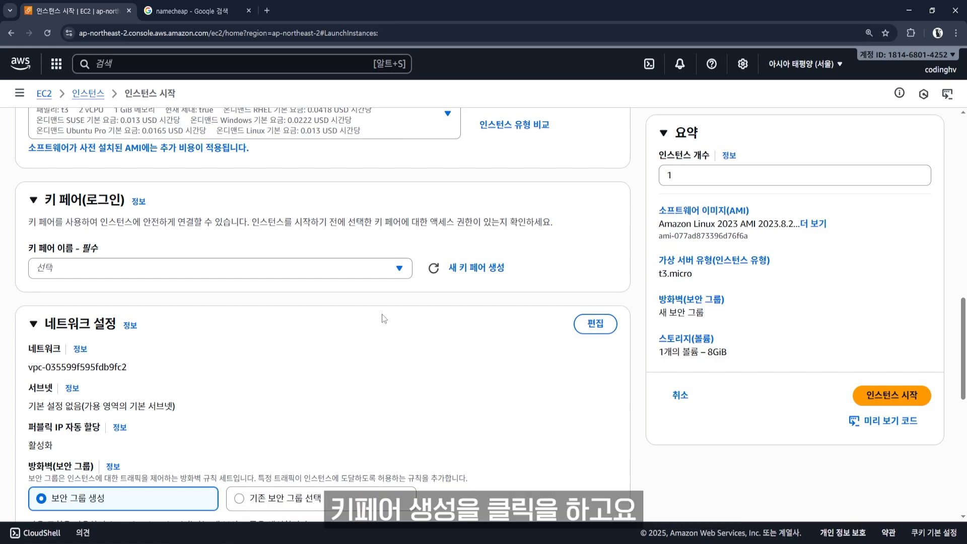
click(481, 269)
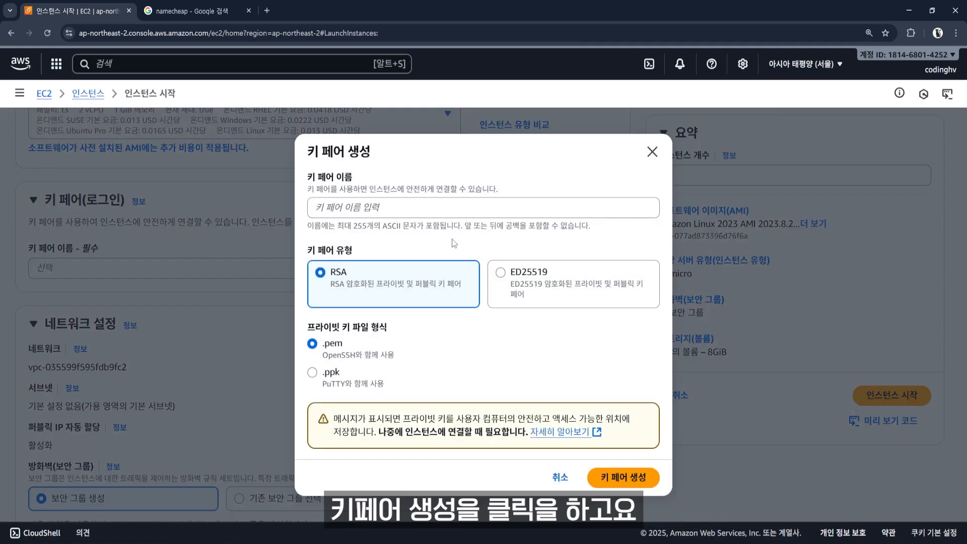
click(451, 207)
text(codinghv)
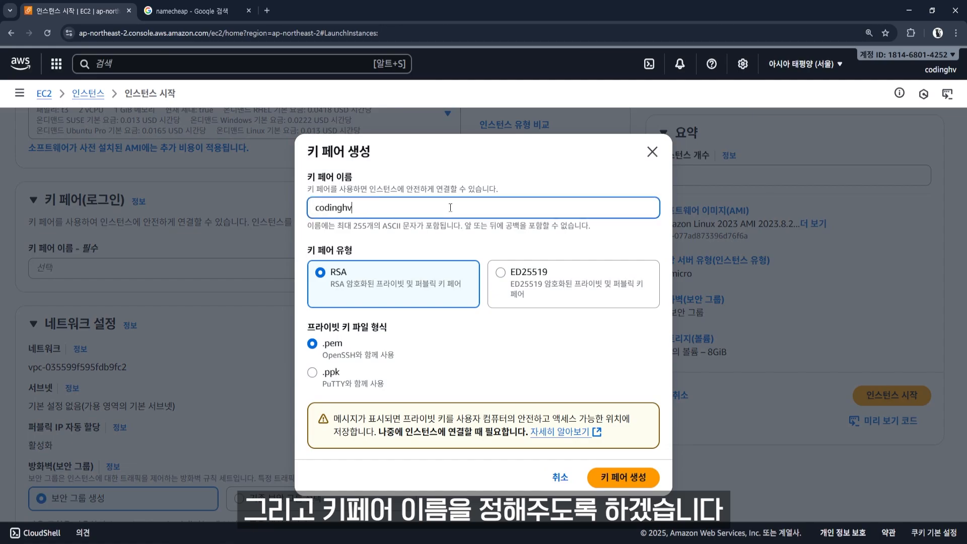
click(625, 477)
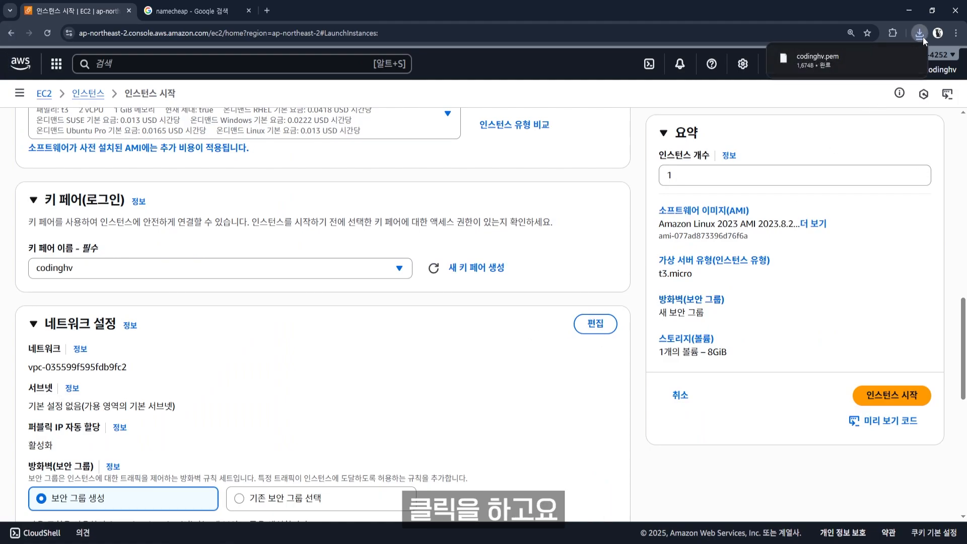
Locate the downloaded codinghv.pem key file in its folder, and close the folder window.
click(920, 34)
mouse_move(879, 71)
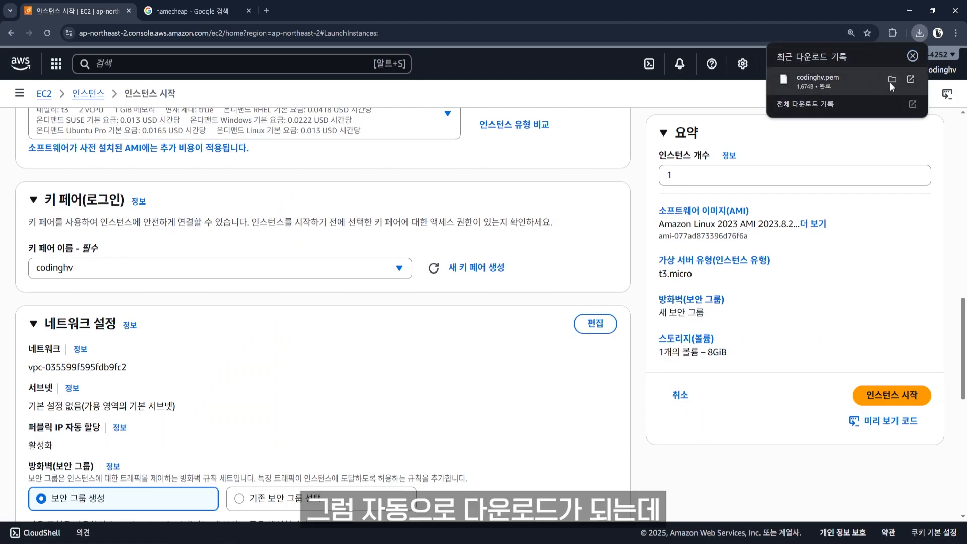
click(892, 80)
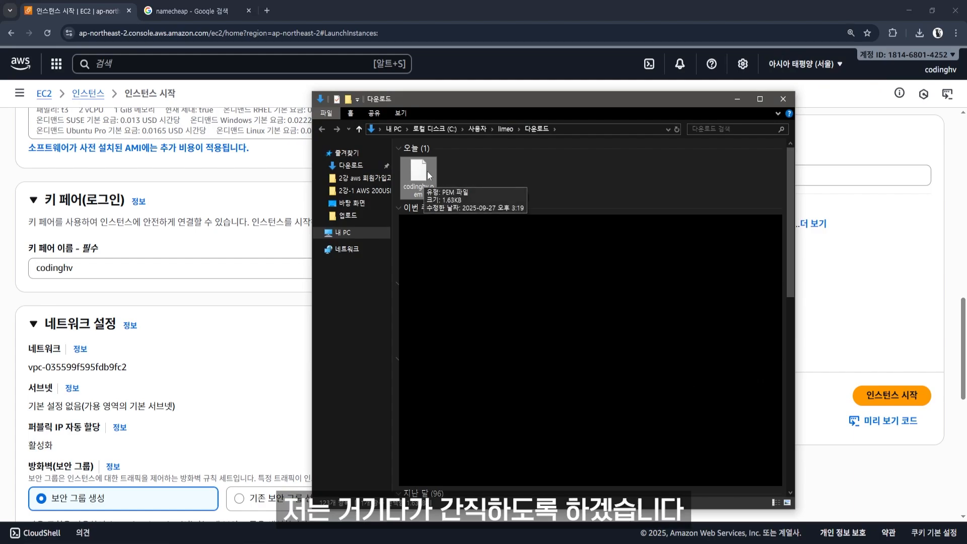
click(783, 99)
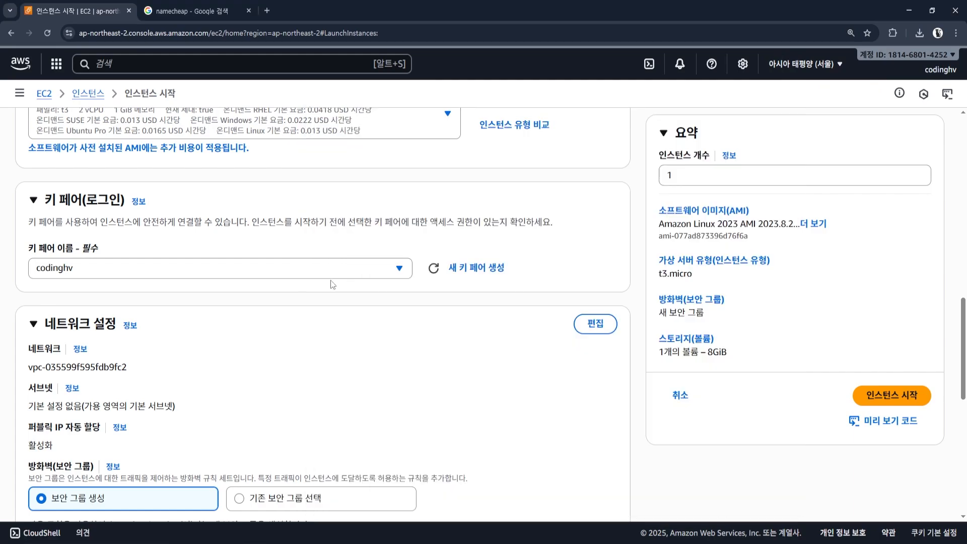
Allow HTTPS and HTTP traffic from the internet in the instance's new security group.
scroll(329, 282, down, 1)
scroll(329, 285, down, 2)
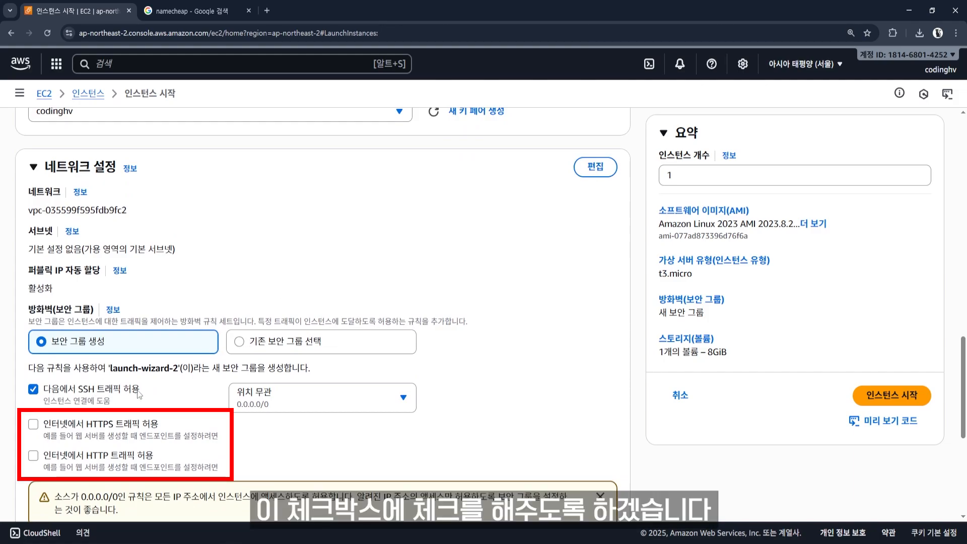
click(33, 424)
click(34, 456)
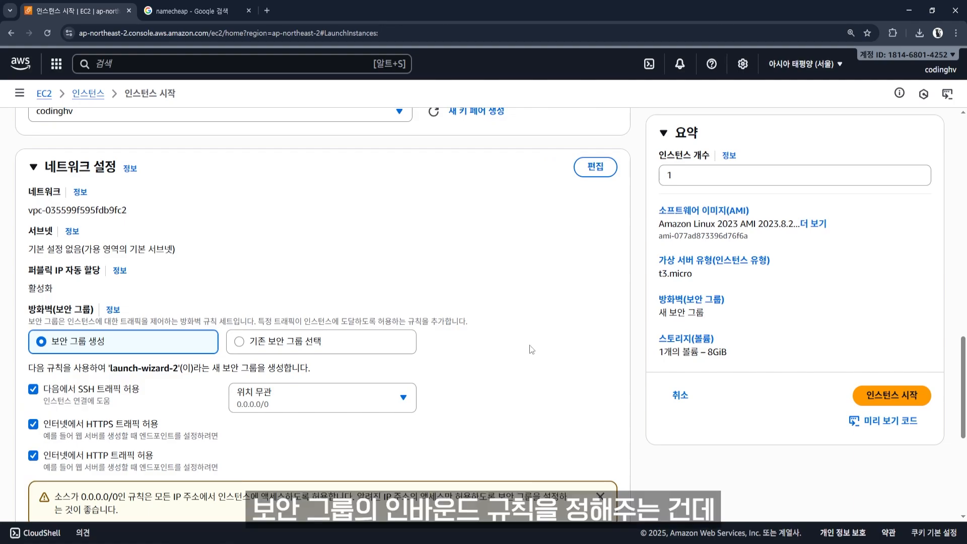
Set the root volume's storage size to 30 GiB and launch the instance.
scroll(531, 348, down, 1)
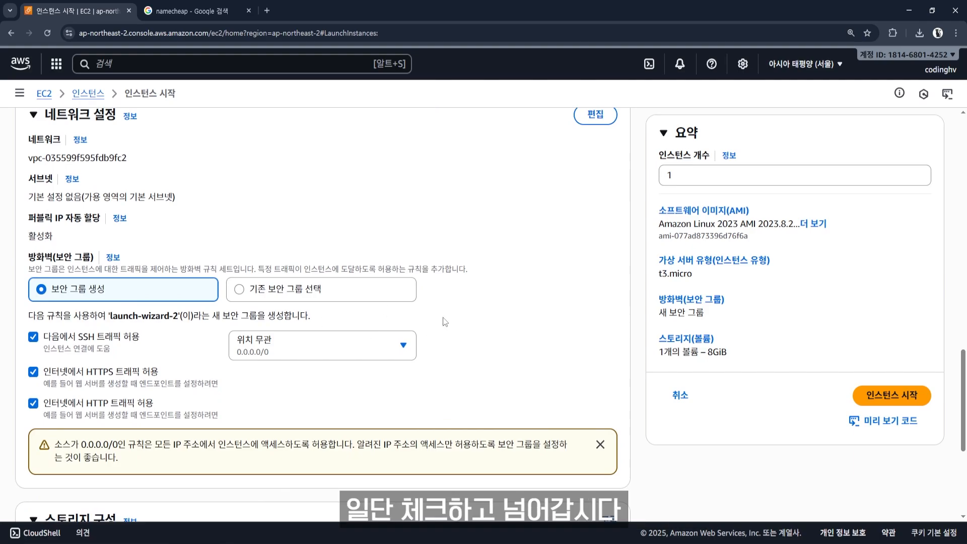
scroll(514, 326, down, 3)
scroll(333, 337, down, 2)
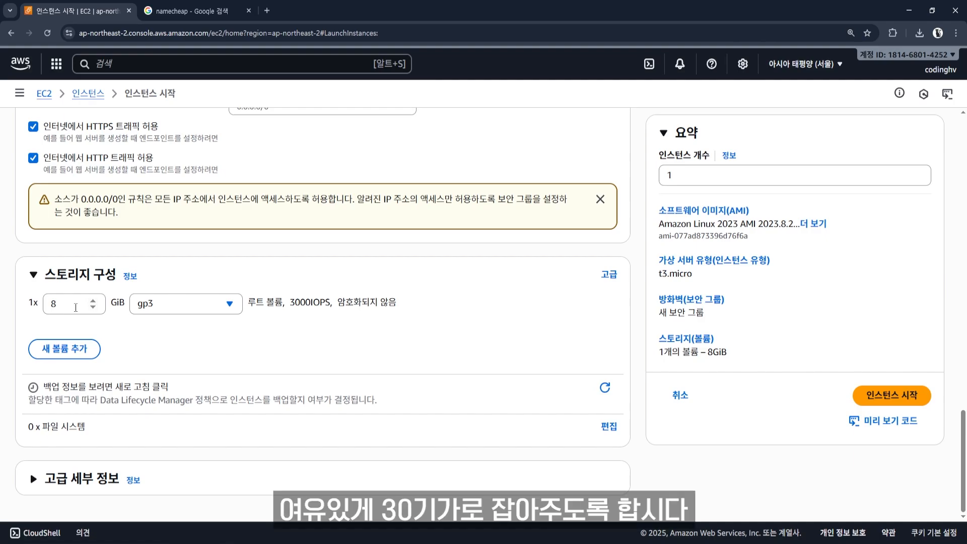
click(76, 307)
key(BackSpace)
text(30)
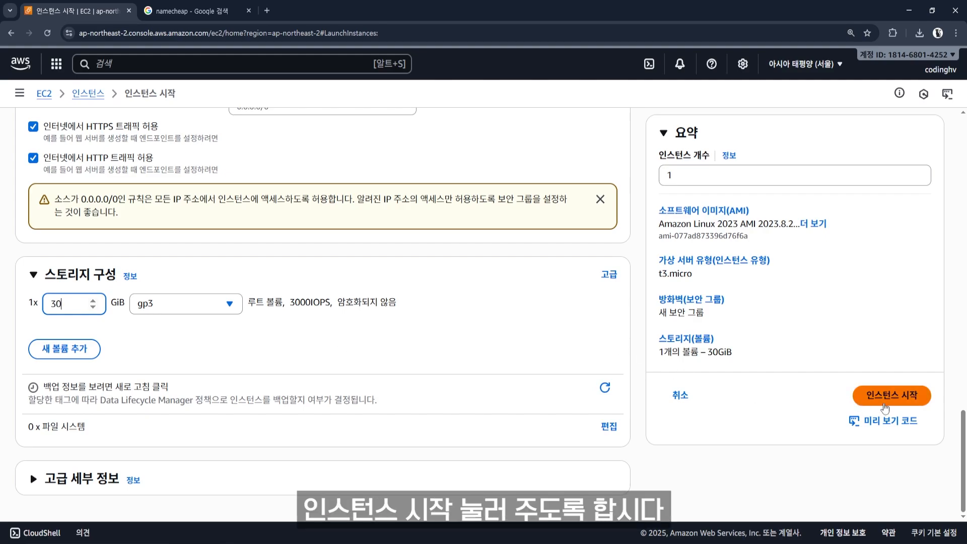
click(895, 401)
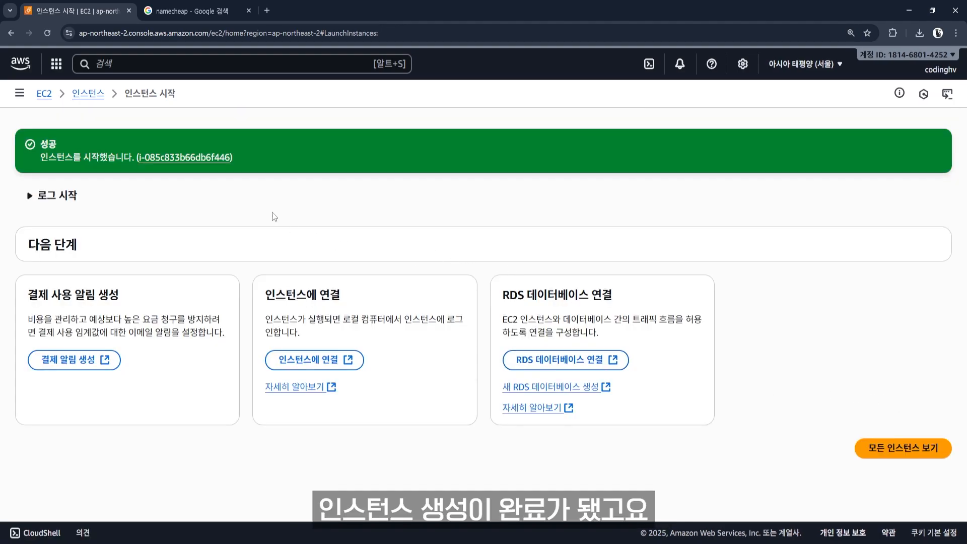
Check the launched instance's details, its state and IP address columns in the instance list, and the available instance state actions.
click(194, 158)
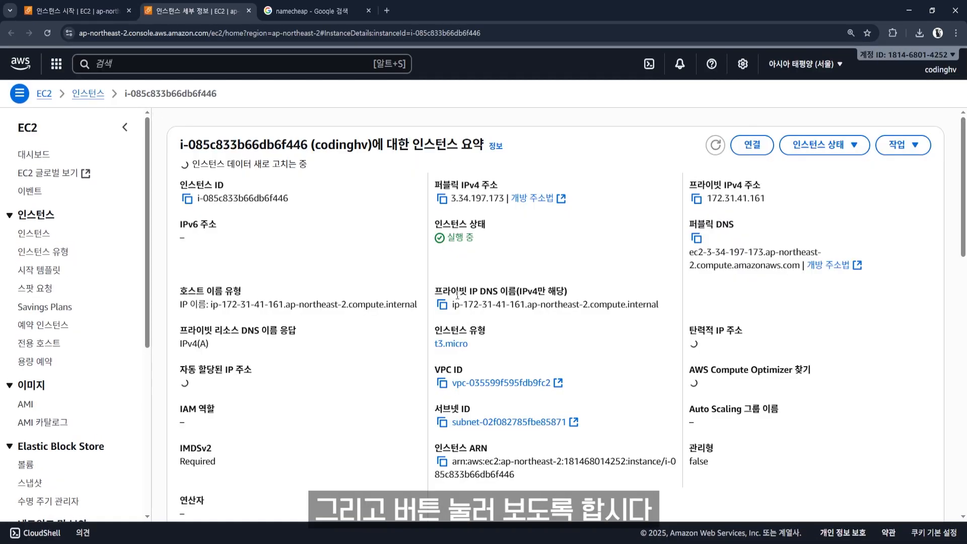
click(49, 236)
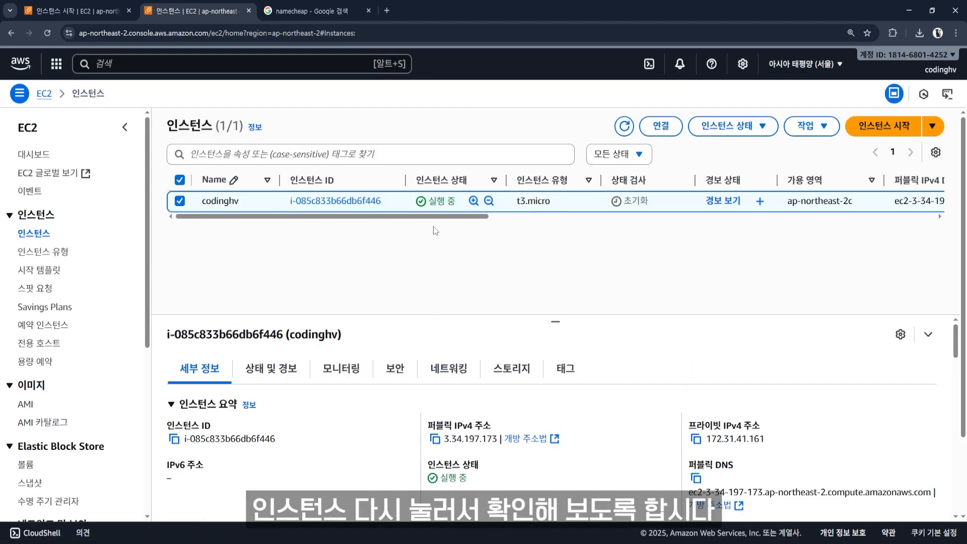
mouse_move(437, 217)
mouse_down()
mouse_move(491, 218)
mouse_move(426, 219)
mouse_up()
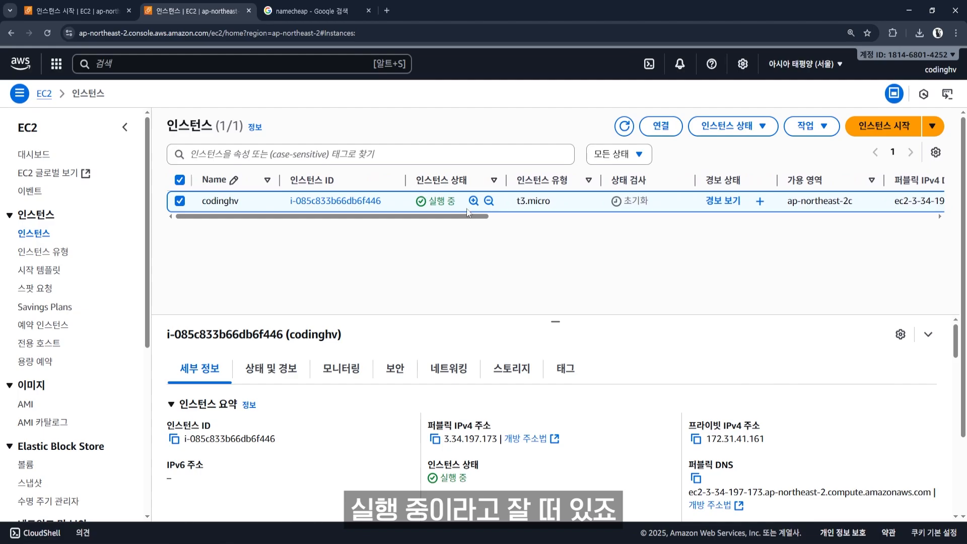
scroll(565, 227, right, 8)
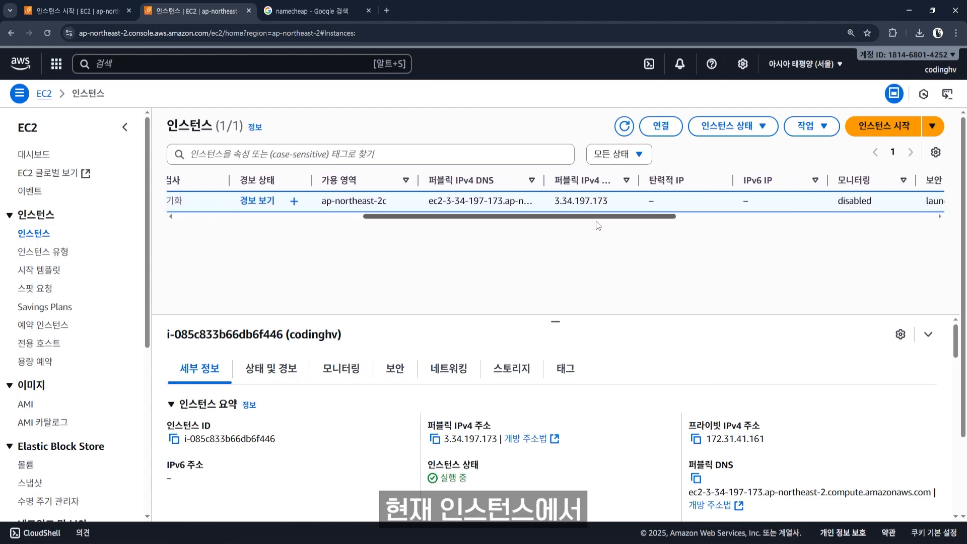
drag(596, 221, 603, 222)
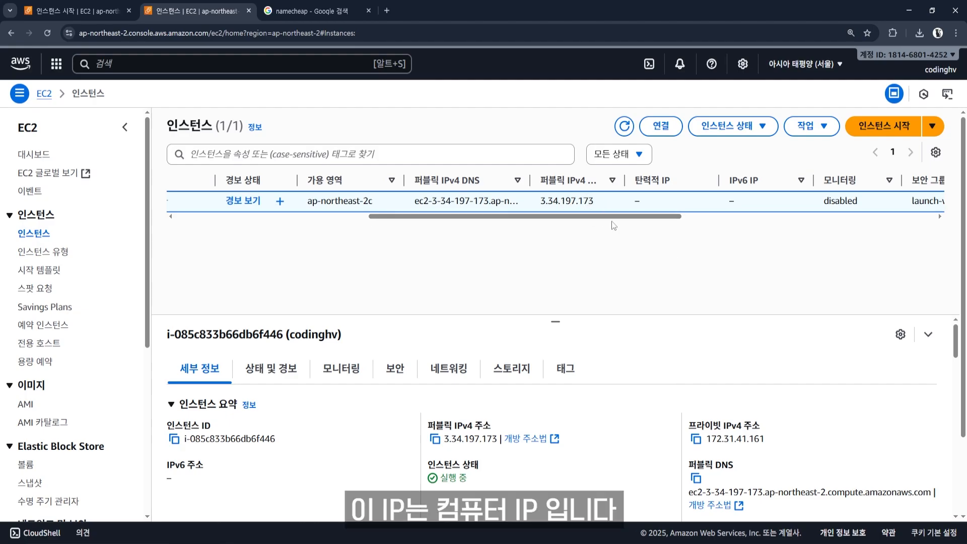
click(732, 125)
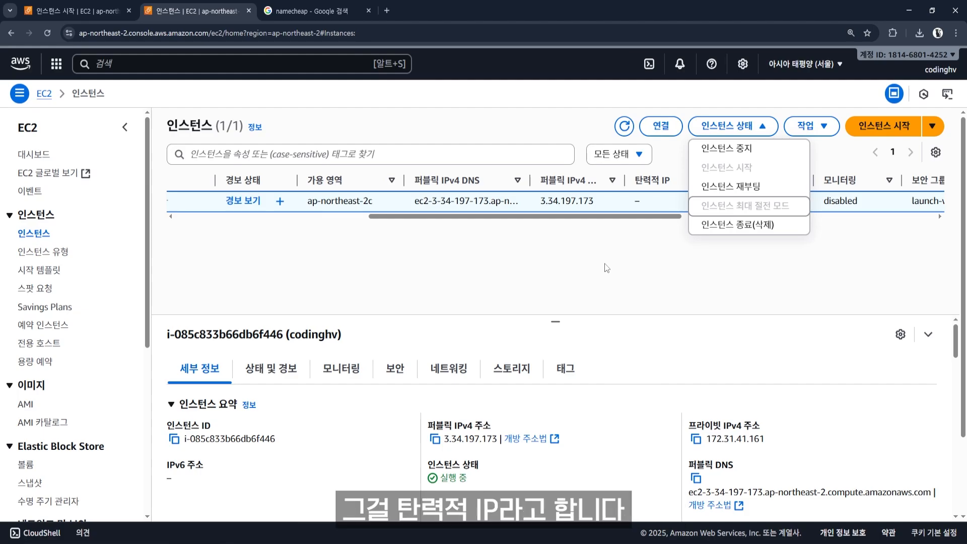
click(625, 267)
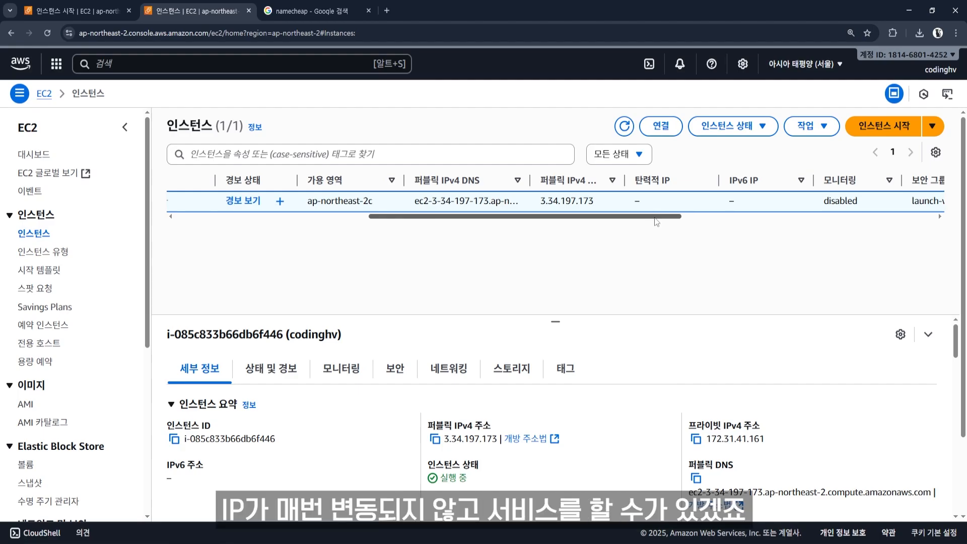
Allocate a new Elastic IP address from Amazon's IPv4 address pool in the ap-northeast-2 network border group.
scroll(65, 302, down, 4)
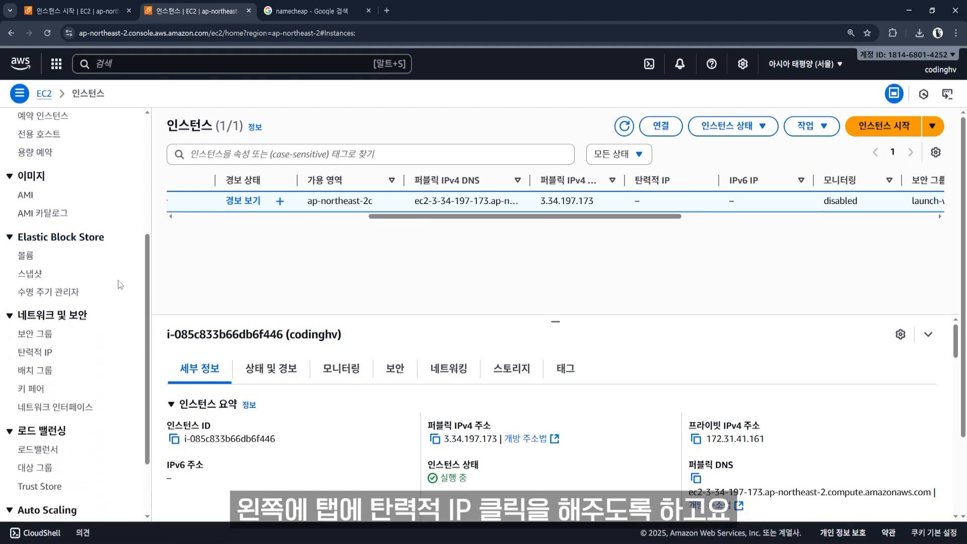
click(48, 353)
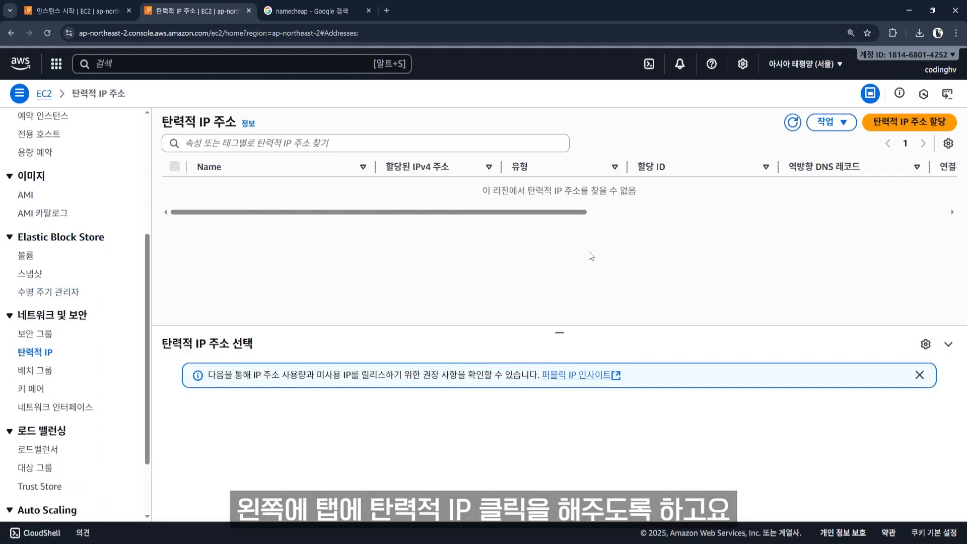
click(905, 125)
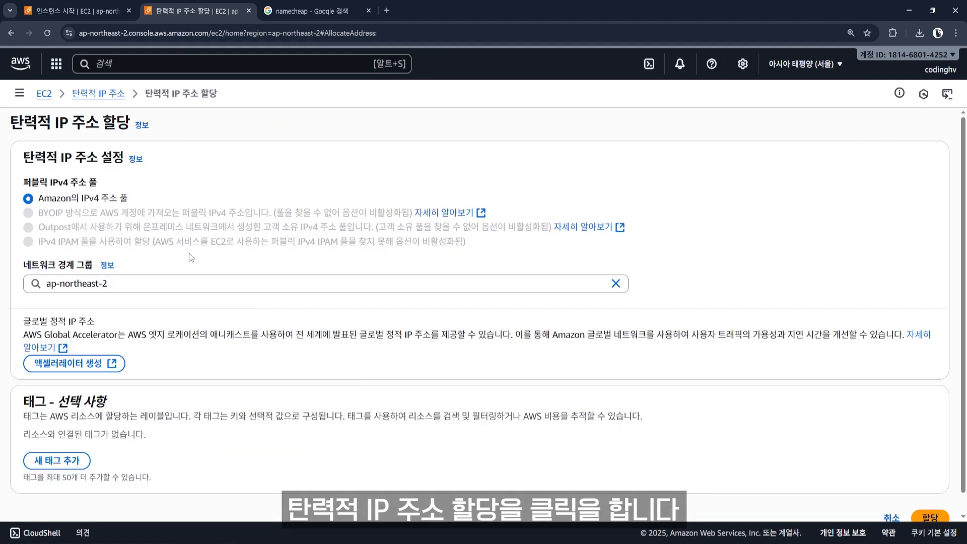
scroll(189, 253, down, 2)
click(929, 497)
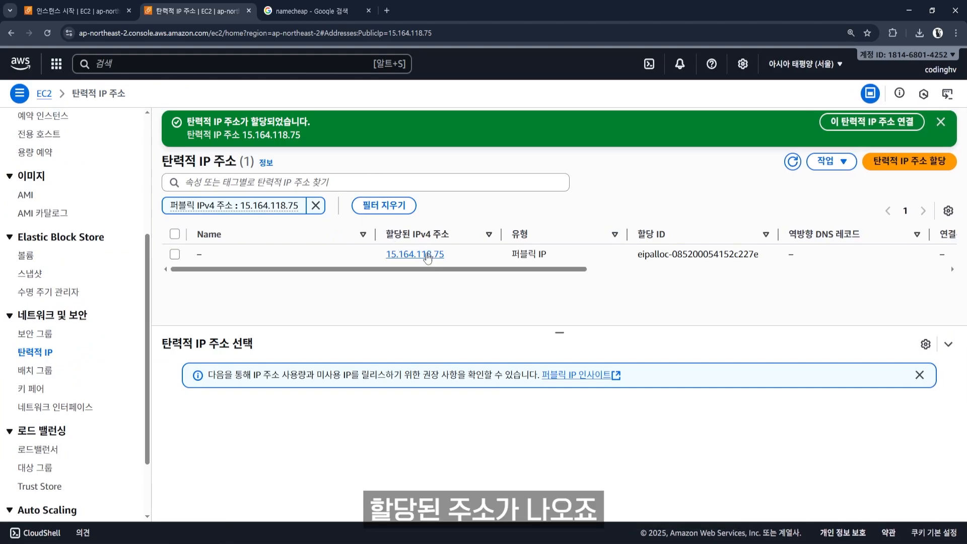
Associate the newly allocated Elastic IP address with the running codinghv instance.
click(174, 235)
click(839, 162)
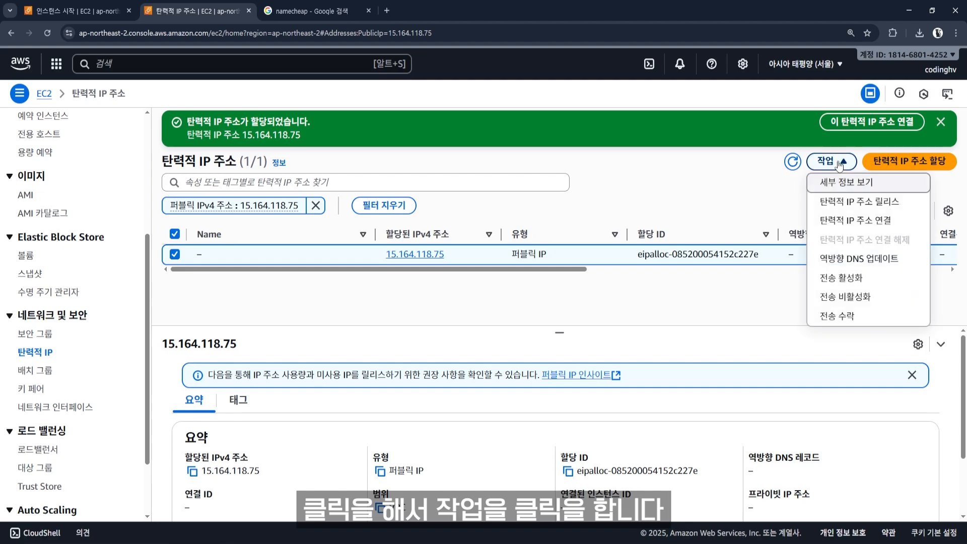
click(850, 222)
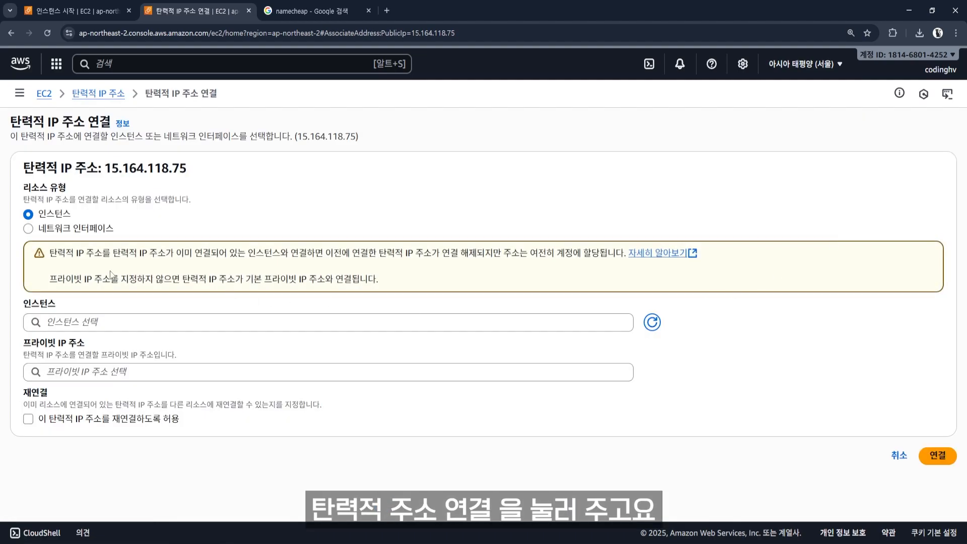
click(119, 324)
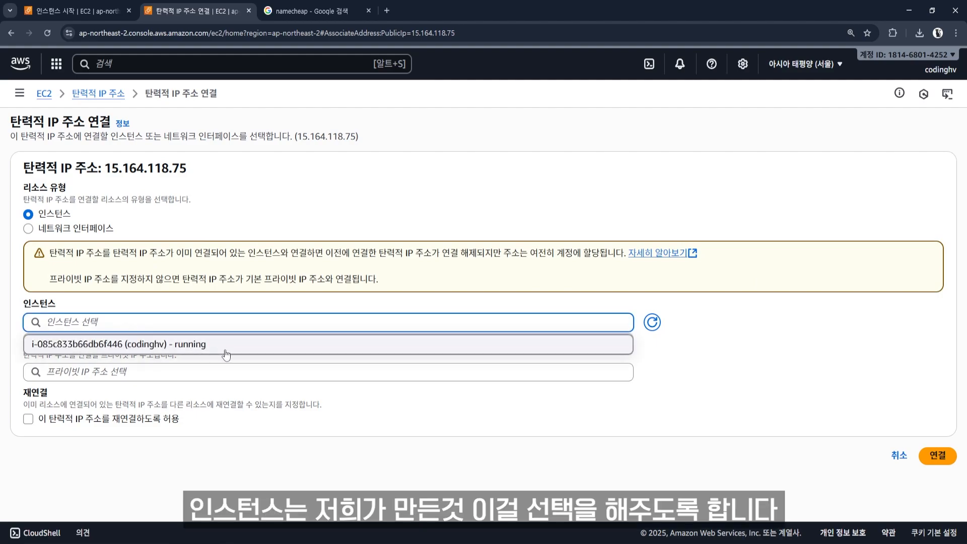
click(241, 352)
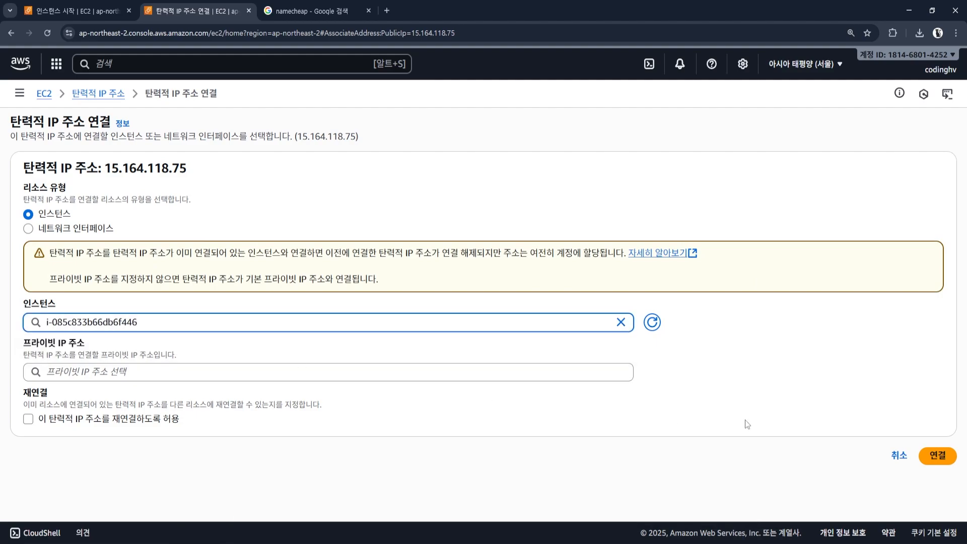
click(938, 457)
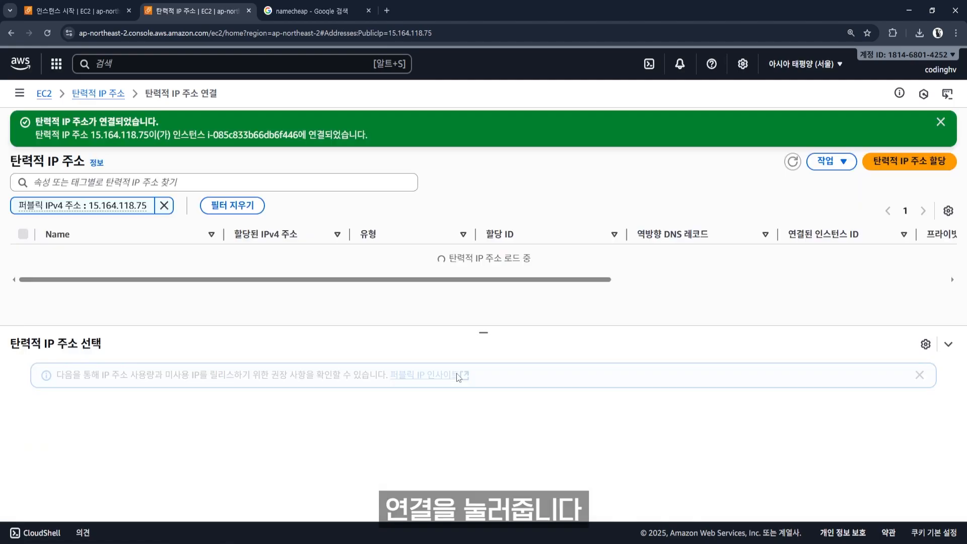
drag(286, 124, 500, 146)
Reload the EC2 instance list and compare the codinghv instance's public IPv4 address with its Elastic IP address.
scroll(50, 327, up, 5)
click(34, 234)
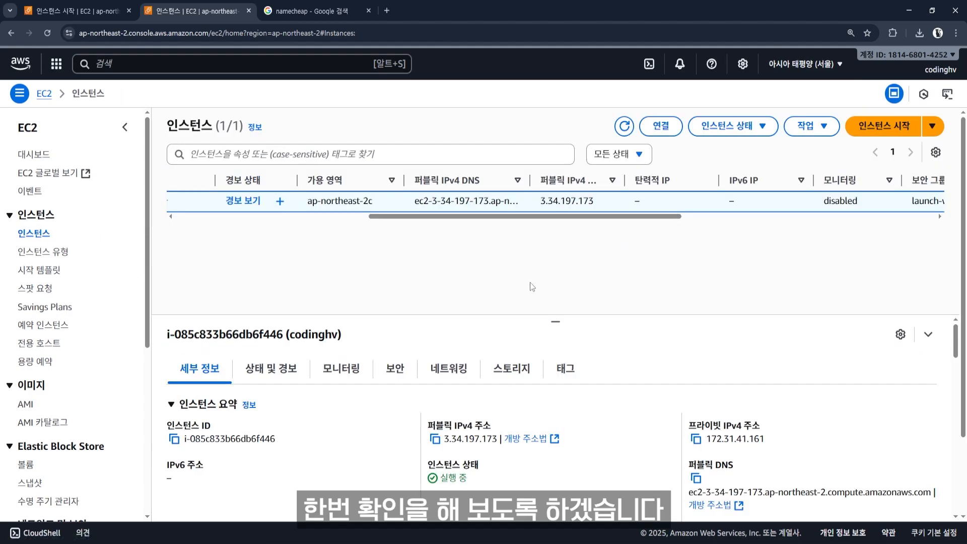
key(F5)
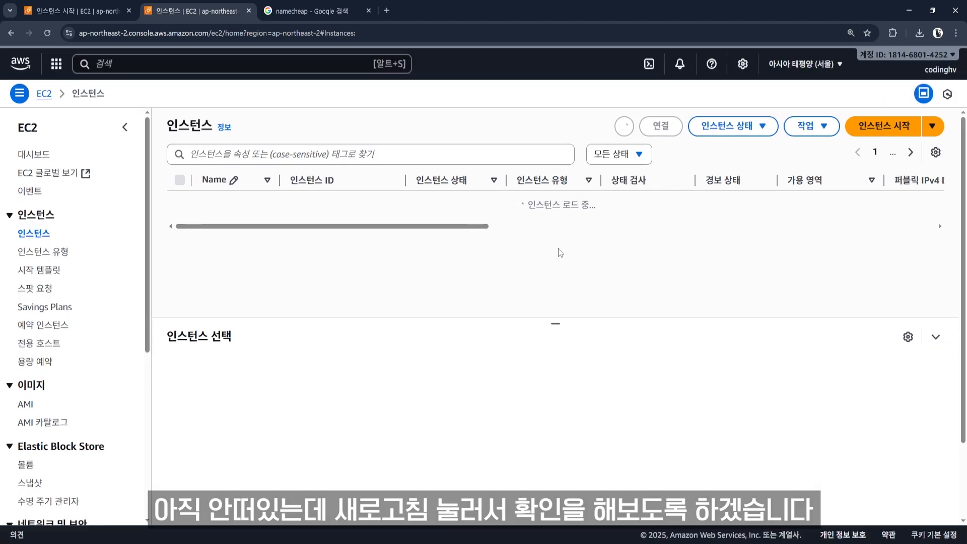
drag(464, 217, 642, 217)
drag(672, 180, 730, 202)
click(724, 234)
drag(615, 218, 658, 219)
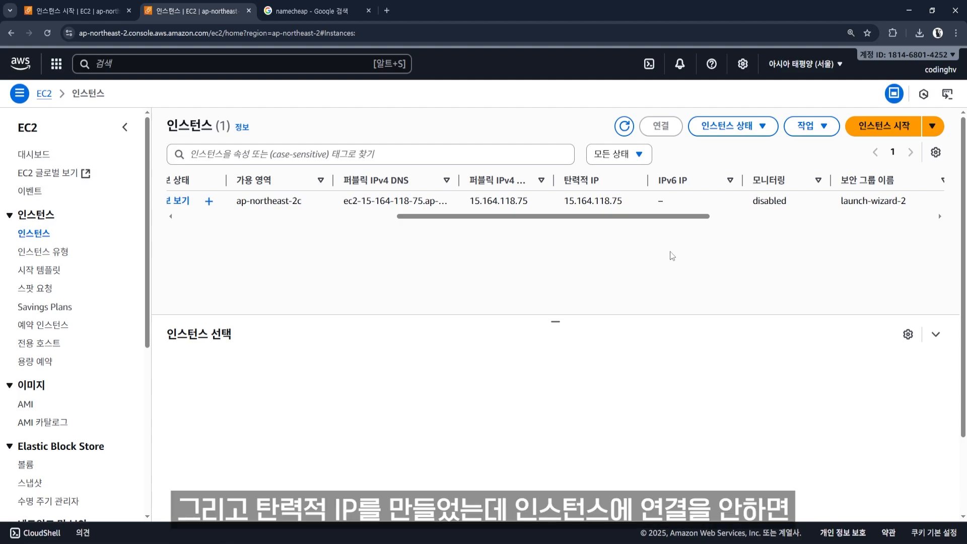
drag(594, 217, 350, 232)
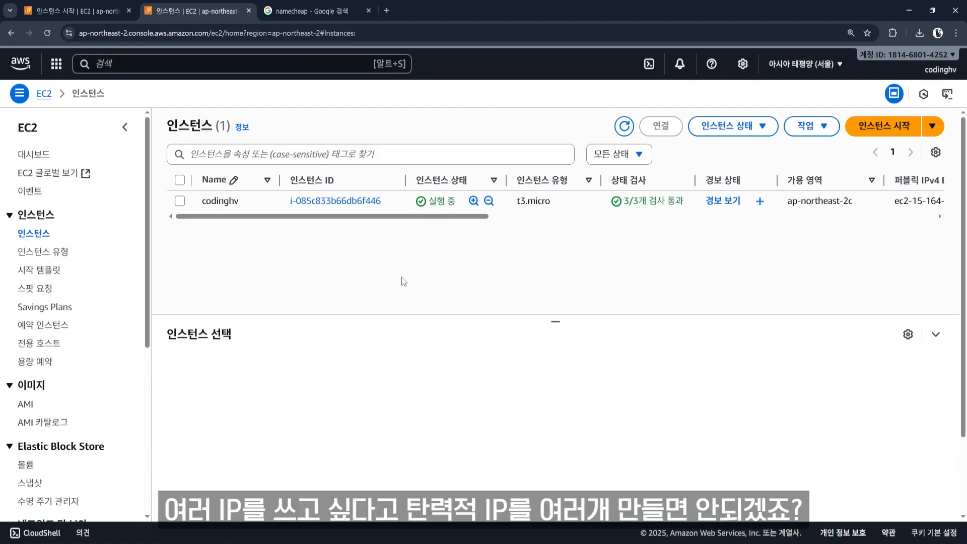
scroll(115, 362, down, 3)
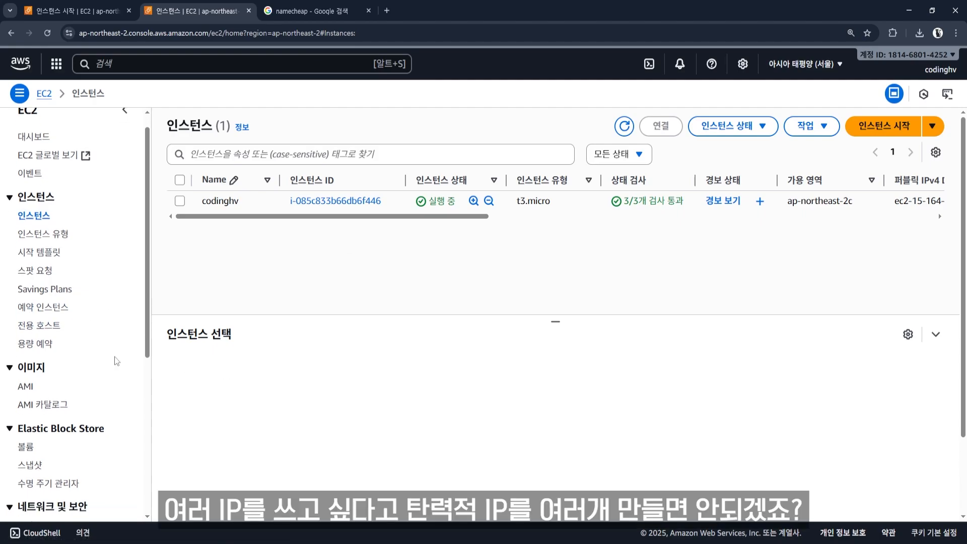
scroll(116, 361, up, 3)
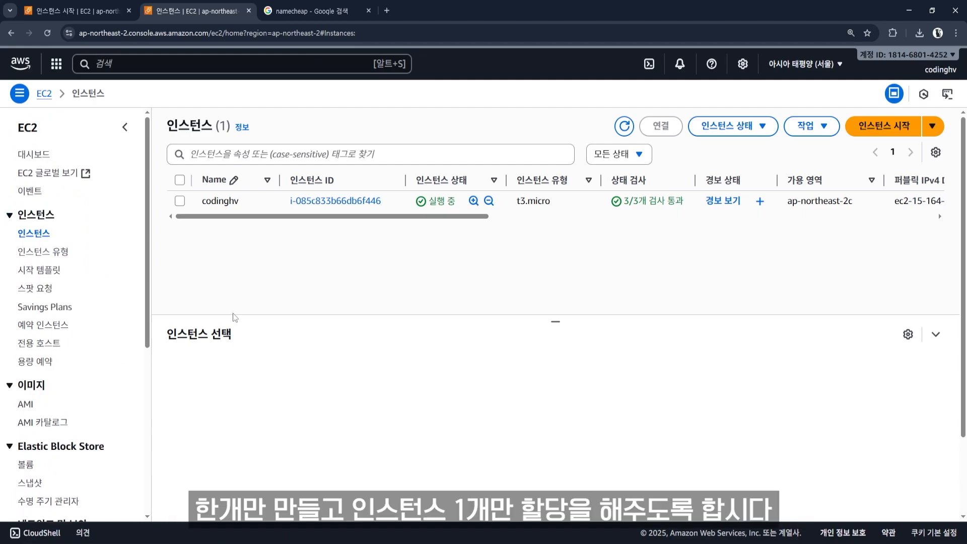
scroll(445, 222, right, 6)
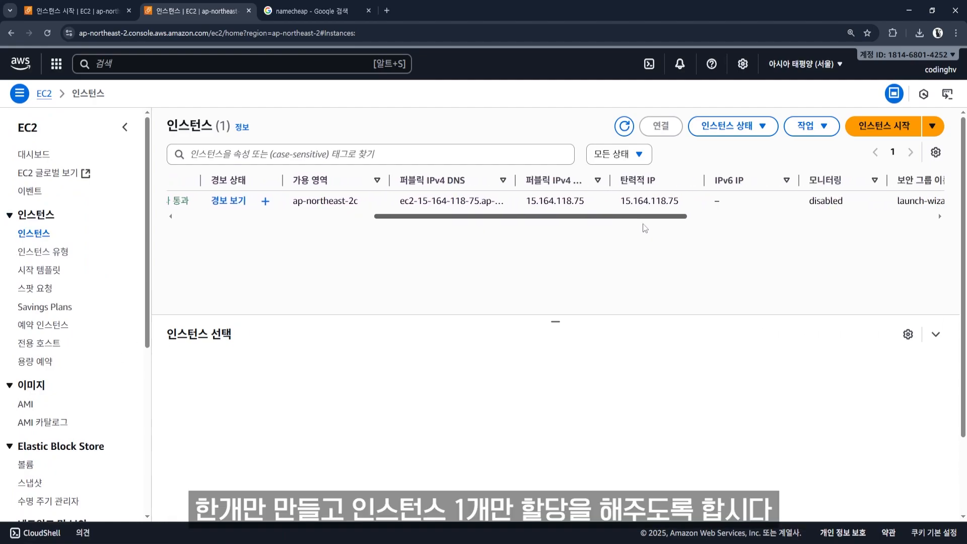
drag(537, 200, 666, 203)
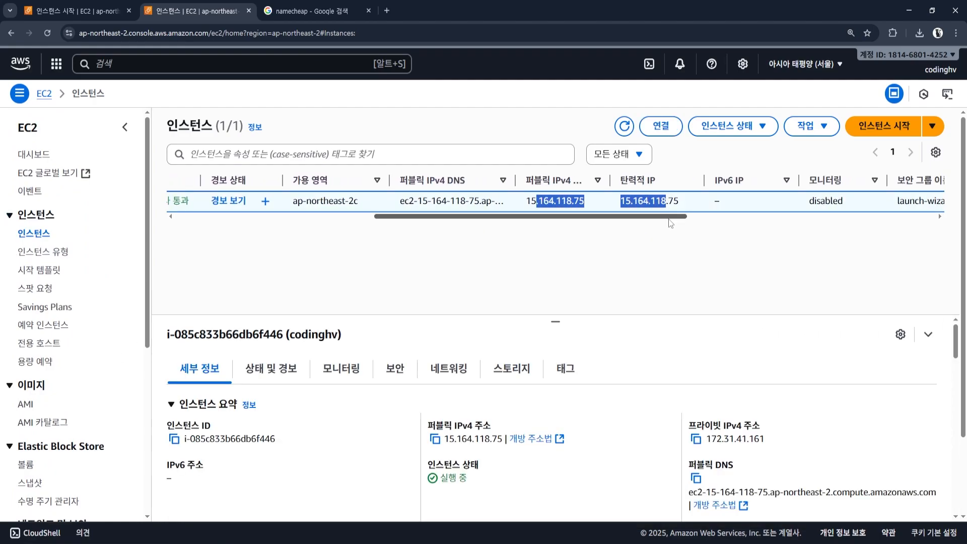
scroll(665, 236, left, 6)
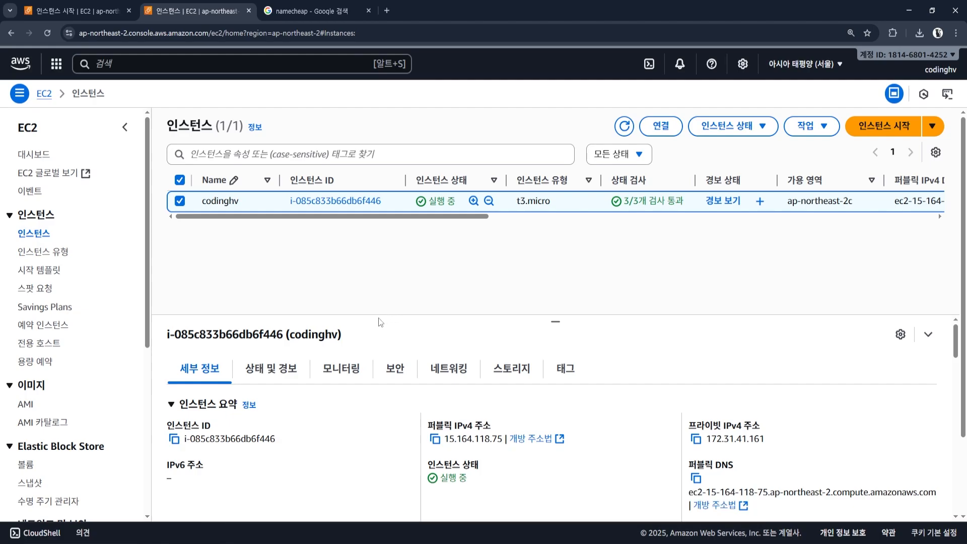
Open the codinghv instance's launch-wizard-2 security group and review its inbound and outbound rules.
click(383, 375)
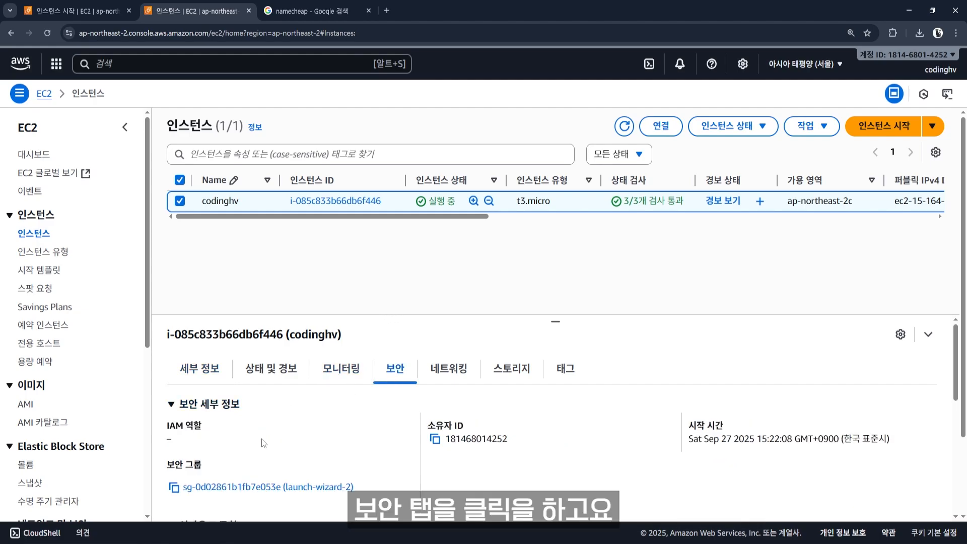
click(267, 486)
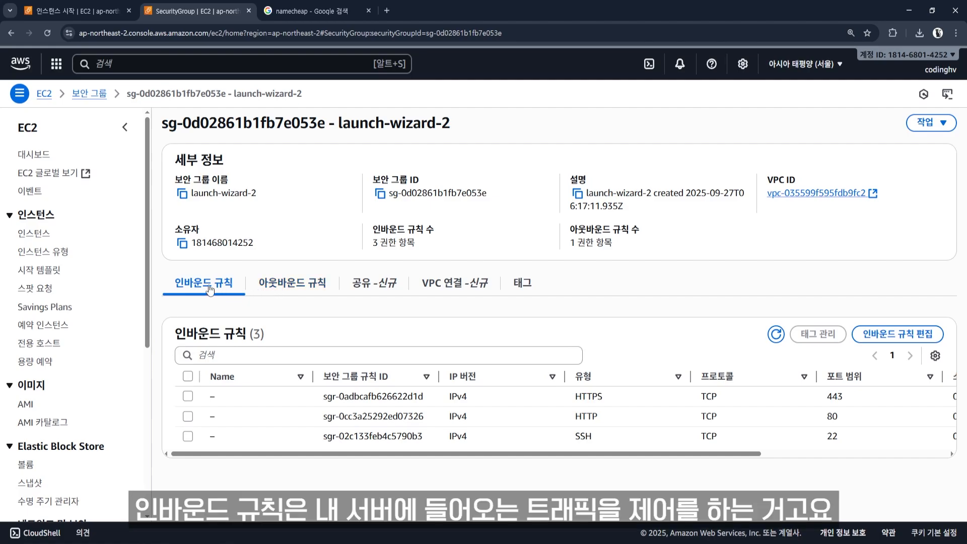
click(280, 289)
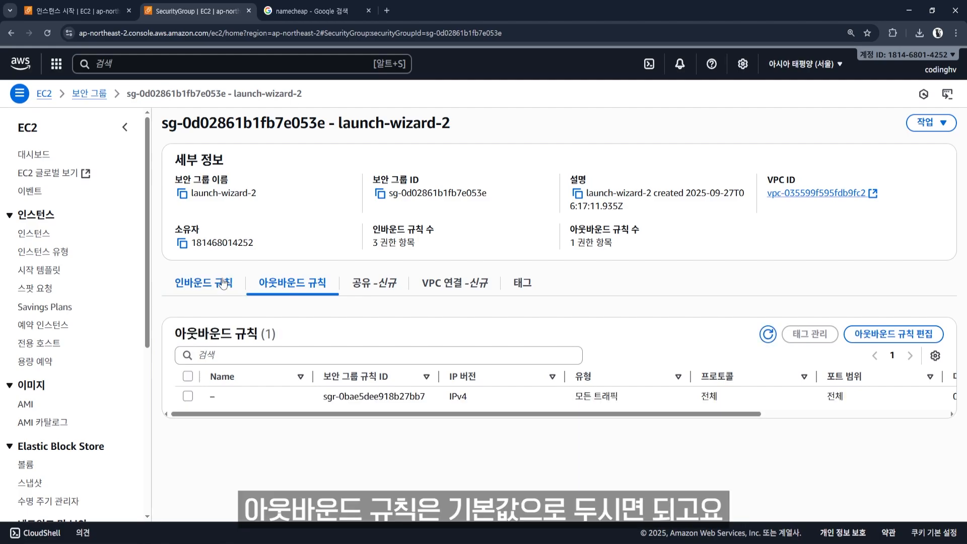
click(231, 295)
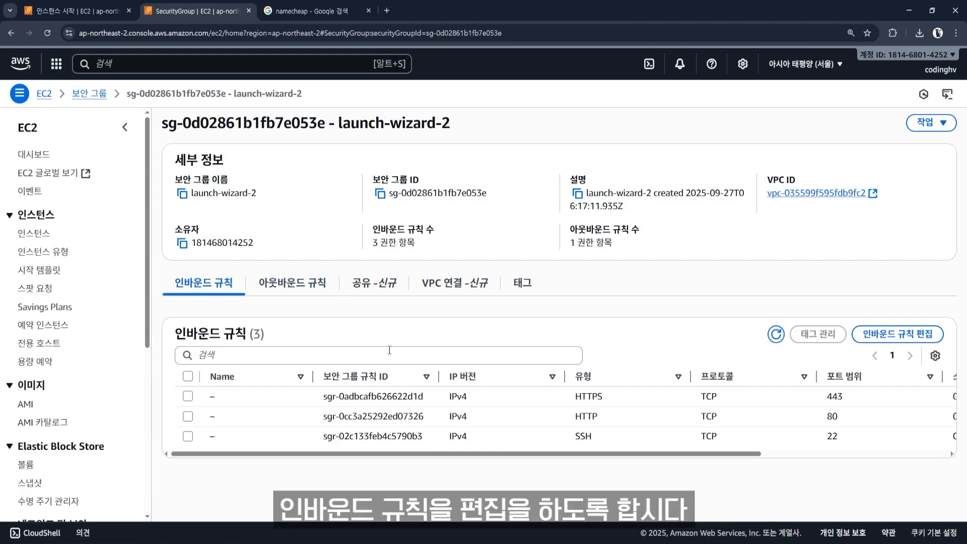
Open the security group's inbound rules for editing and check the ports and sources of the existing rules.
click(859, 335)
drag(40, 211, 629, 282)
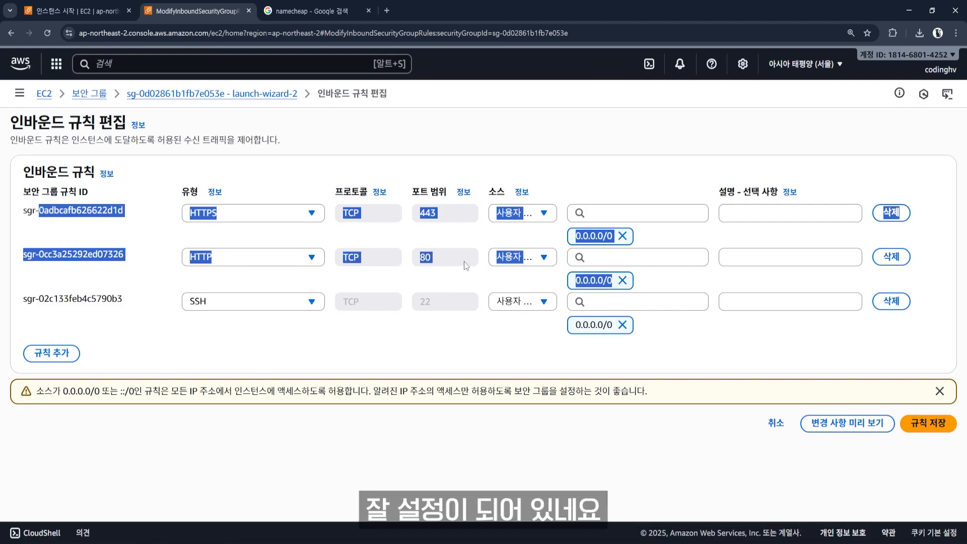
click(240, 260)
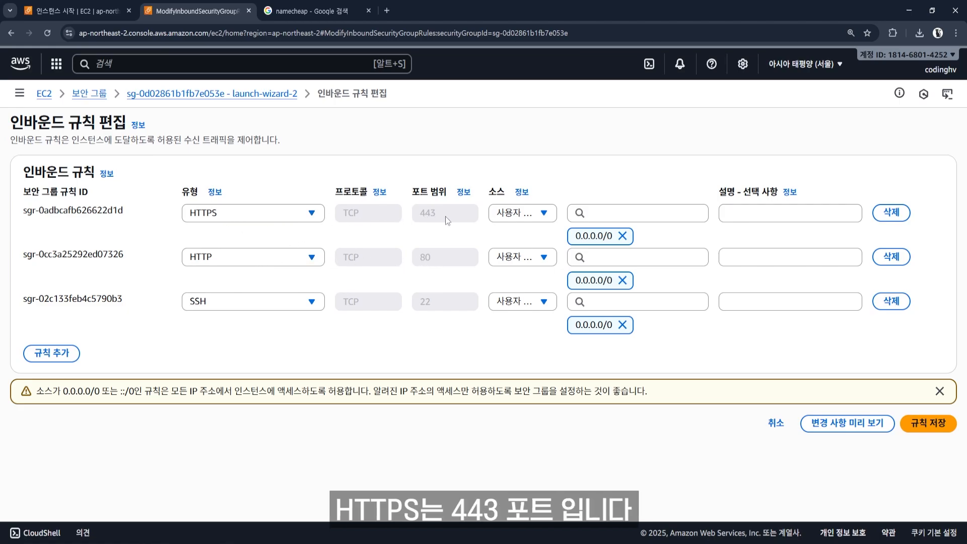
drag(576, 236, 614, 240)
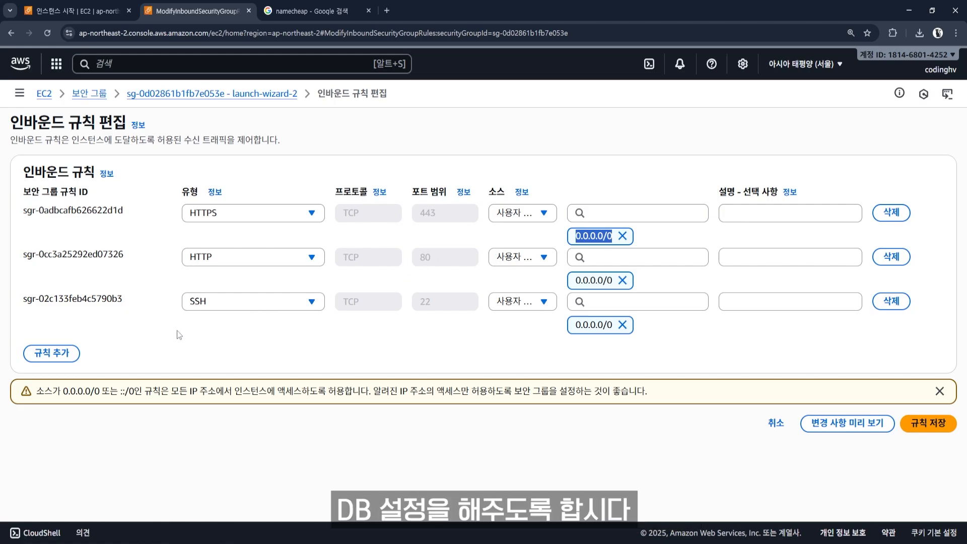
Add an inbound rule of type MYSQL/Aurora with the source 0.0.0.0/0.
click(50, 353)
click(289, 348)
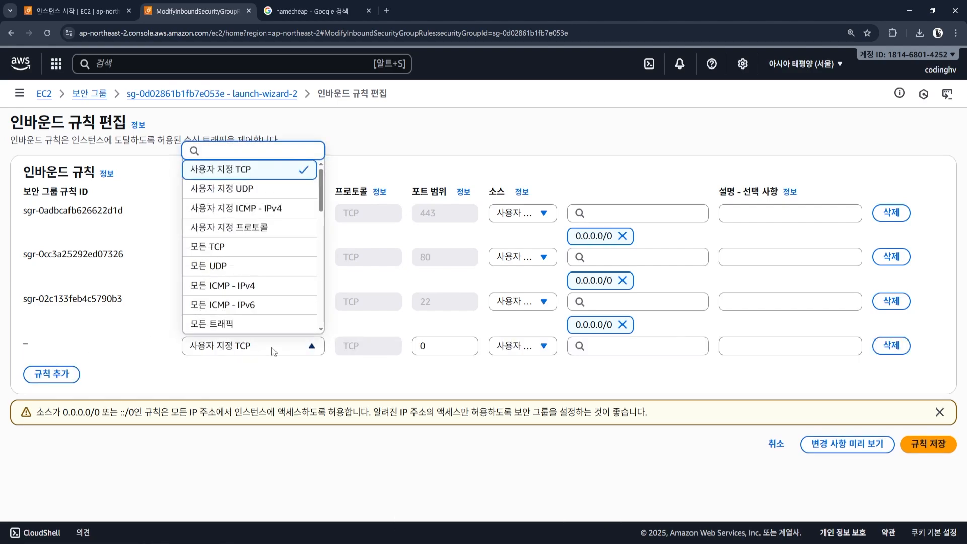
text(mysql)
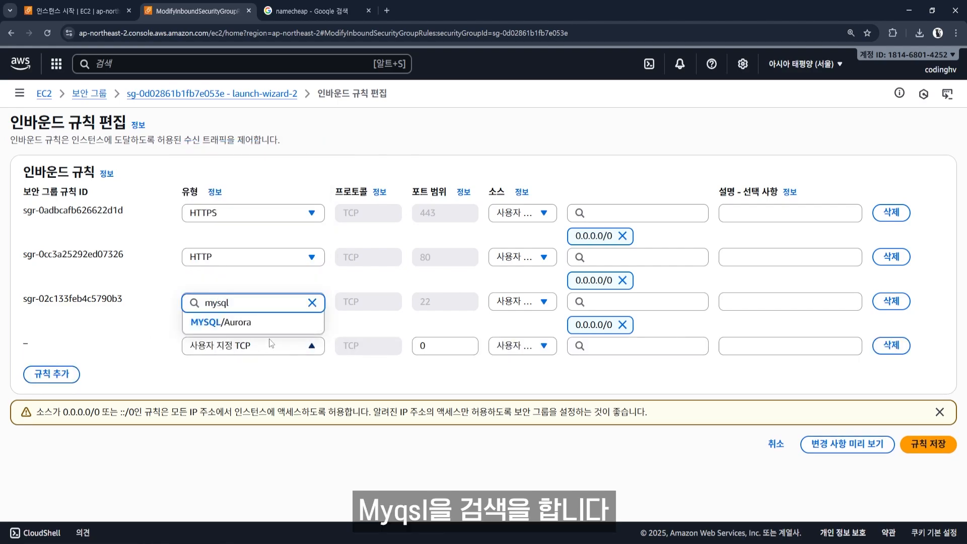
click(252, 325)
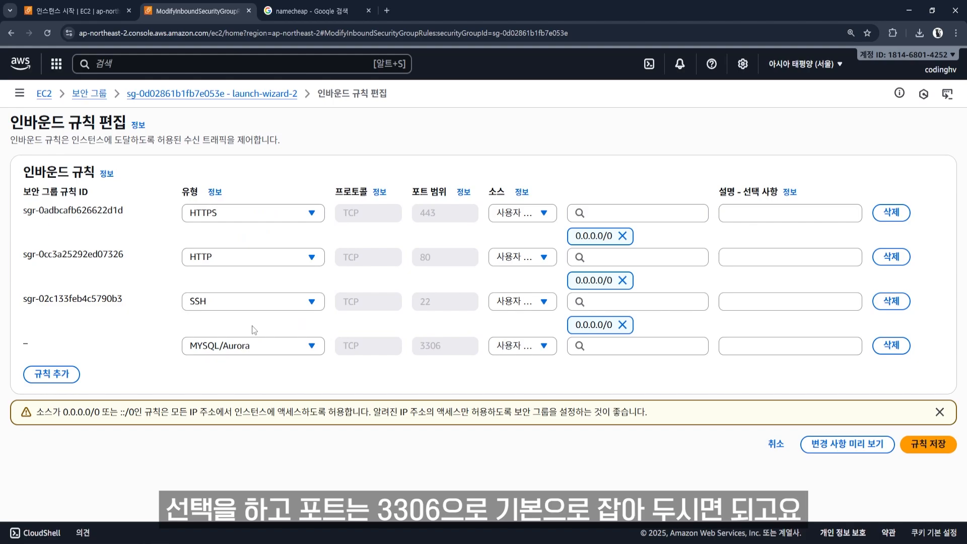
click(640, 348)
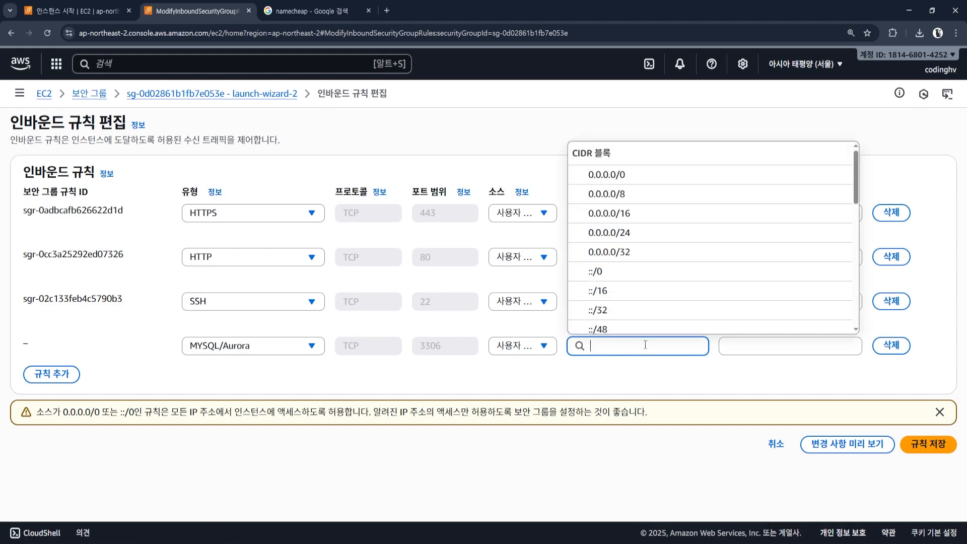
click(644, 177)
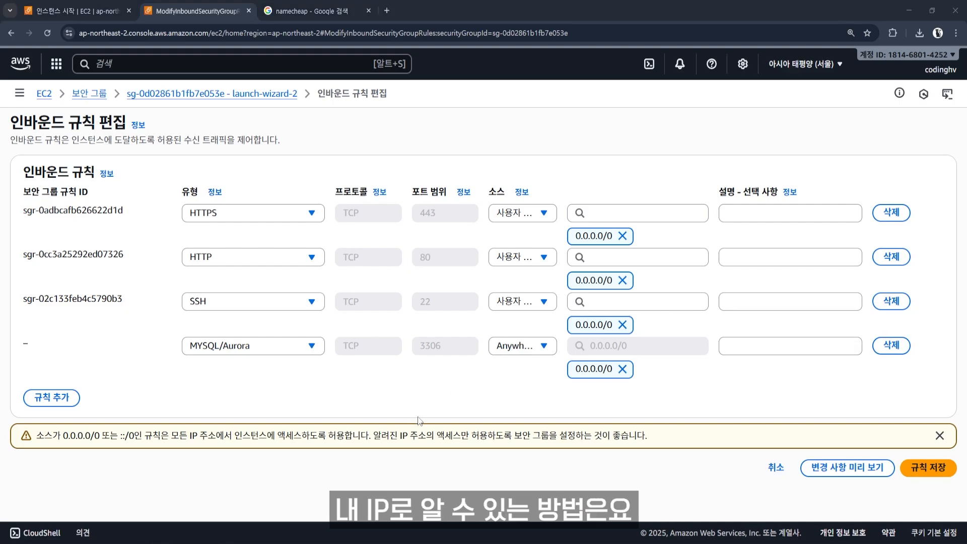
Switch to the Windows Command Prompt and run curl ifconfig.me to look up this computer's public IP address.
key(super)
text(cmd)
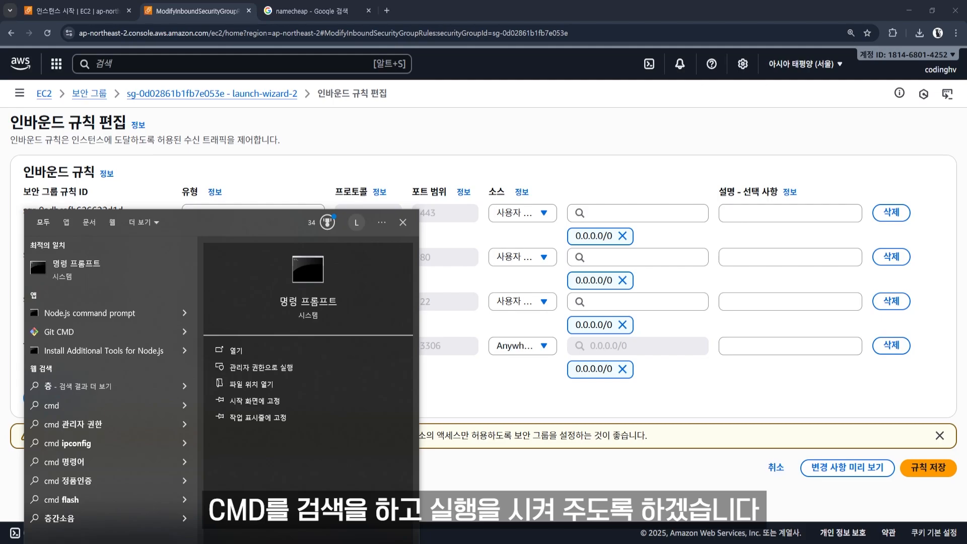
click(267, 355)
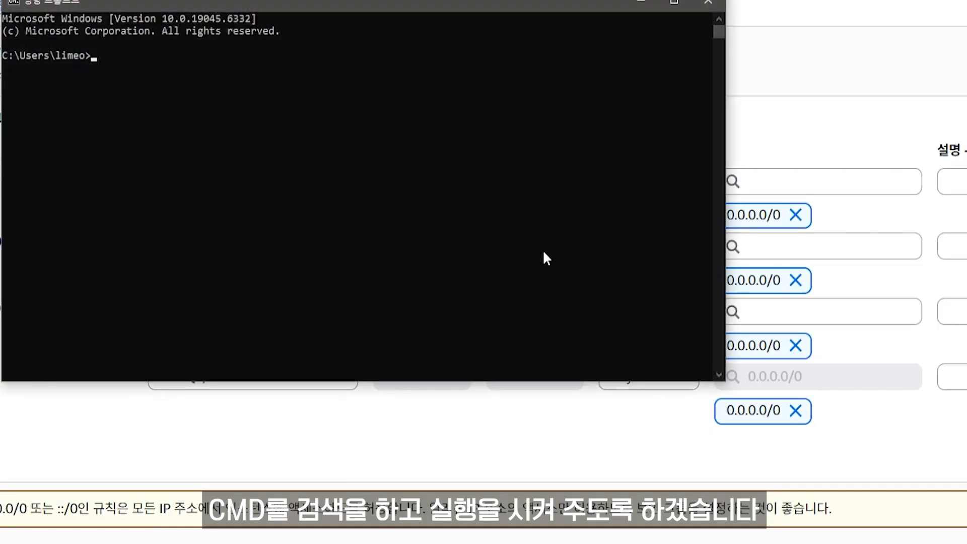
drag(466, 5, 607, 121)
click(489, 207)
text(curl ifconfig.me)
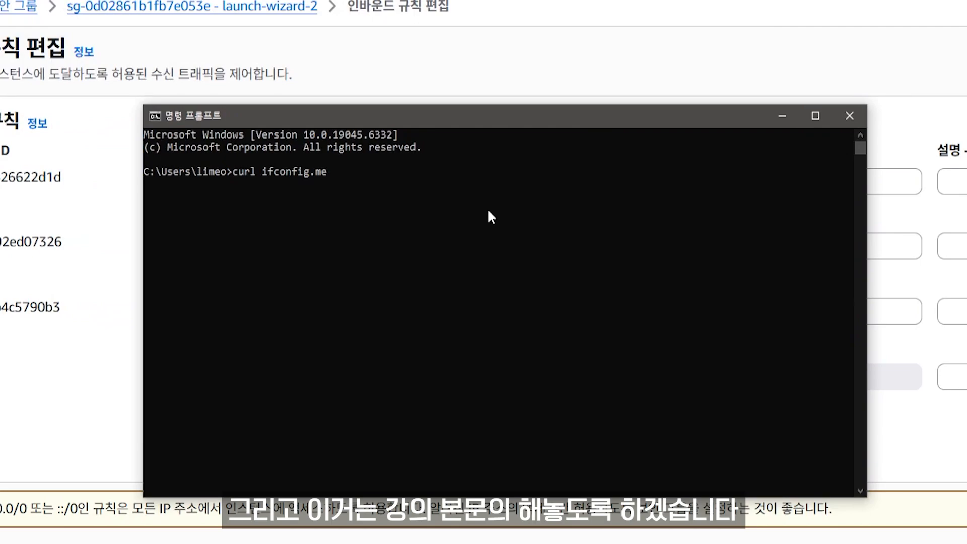
key(Return)
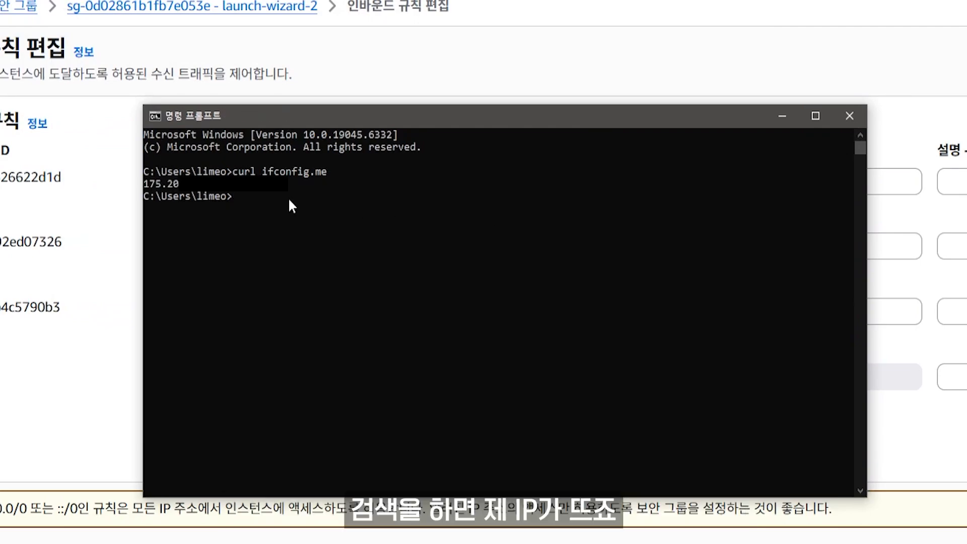
Copy the public IP address and replace the MYSQL/Aurora rule's 0.0.0.0/0 source with that address as a /32 CIDR block.
click(232, 195)
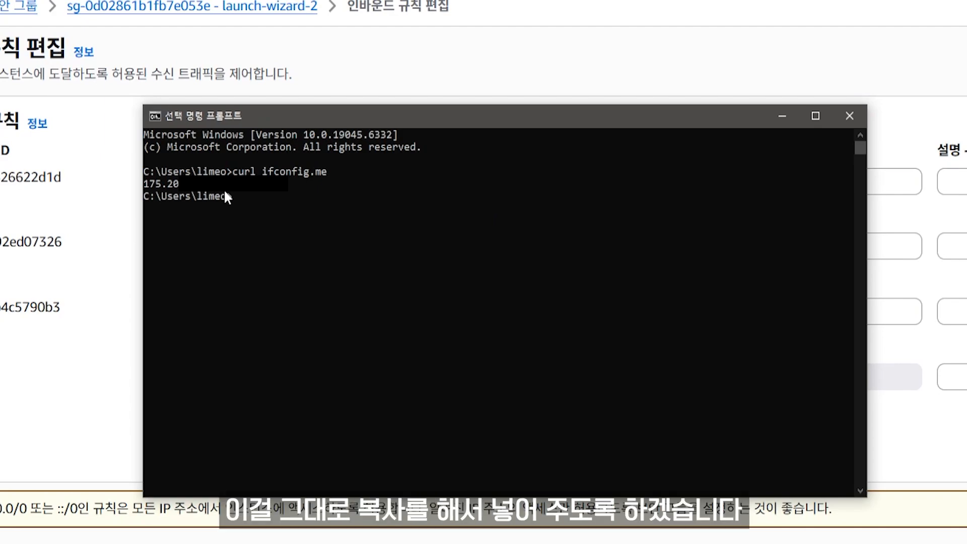
drag(228, 187, 147, 186)
key(ctrl+c)
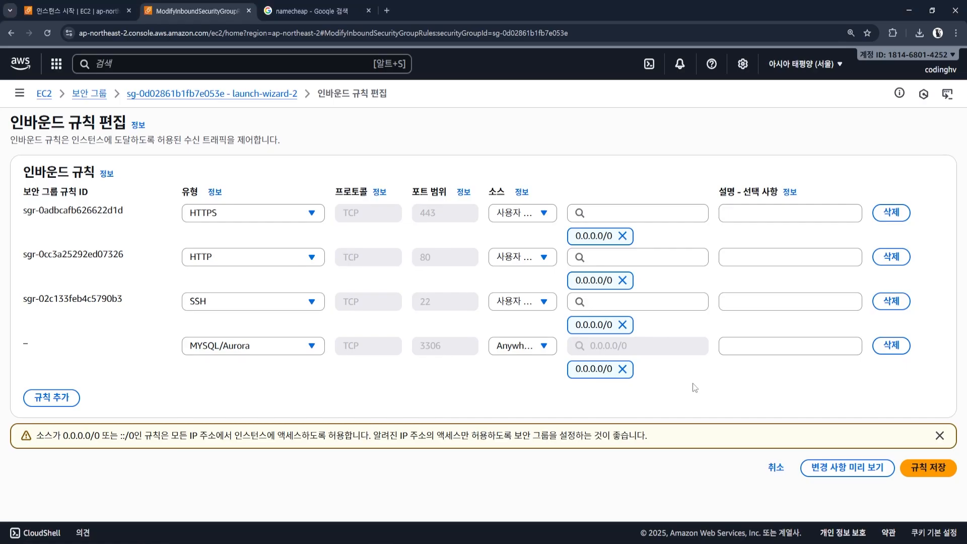
click(623, 369)
click(623, 347)
key(ctrl+v)
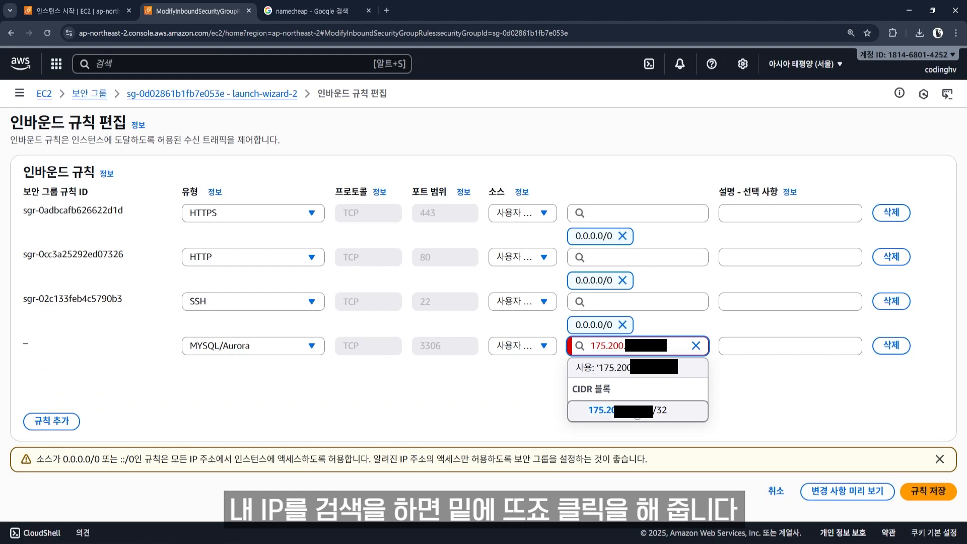
click(645, 409)
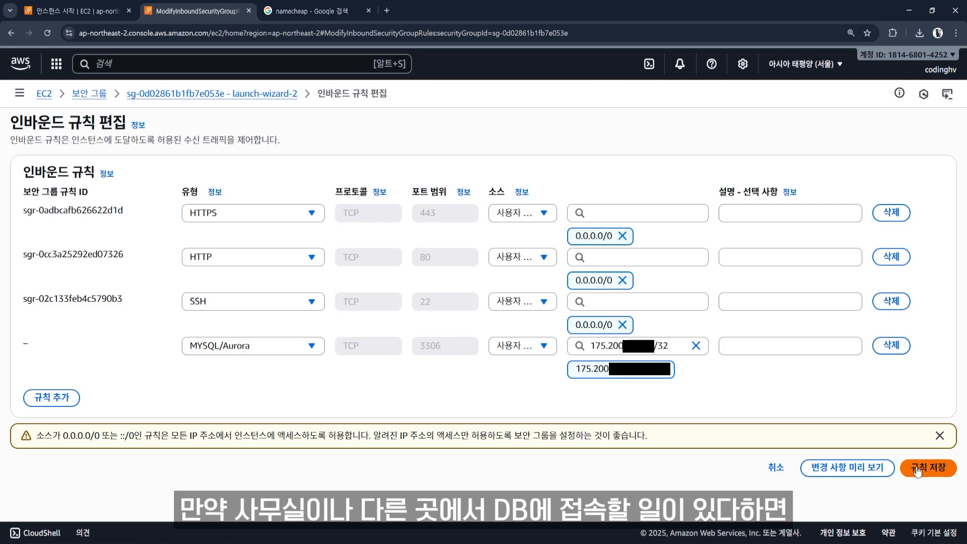
Add a blank inbound rule, remove it again, and save the security group's inbound rules.
click(56, 397)
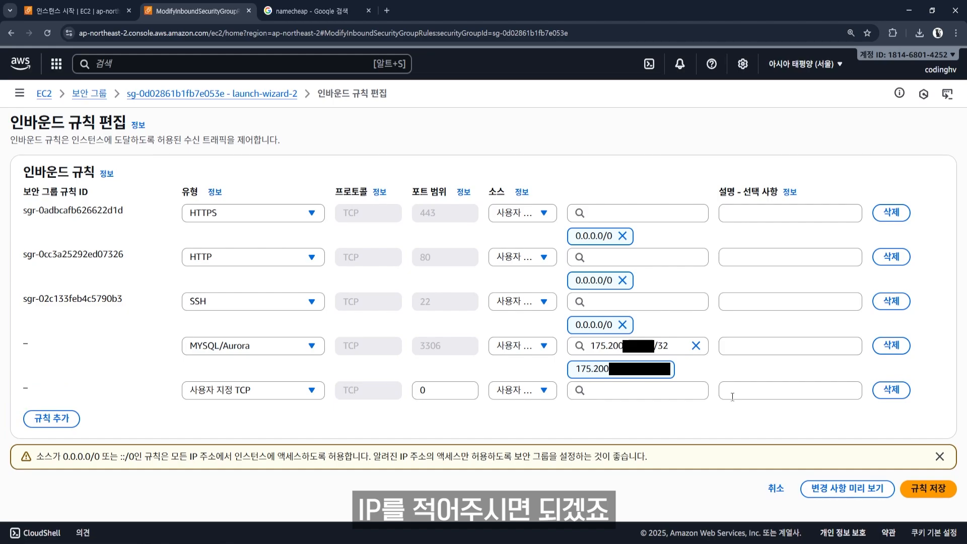
click(890, 393)
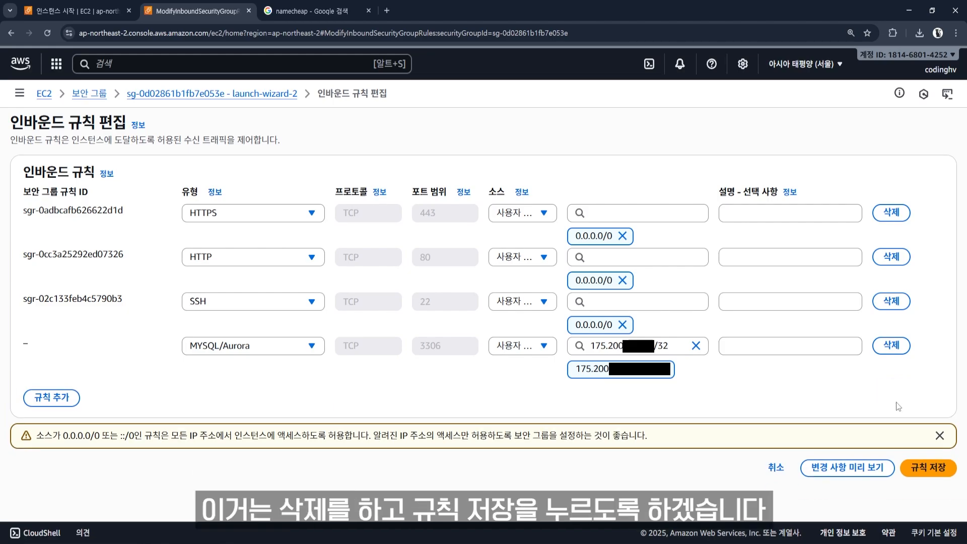
click(928, 467)
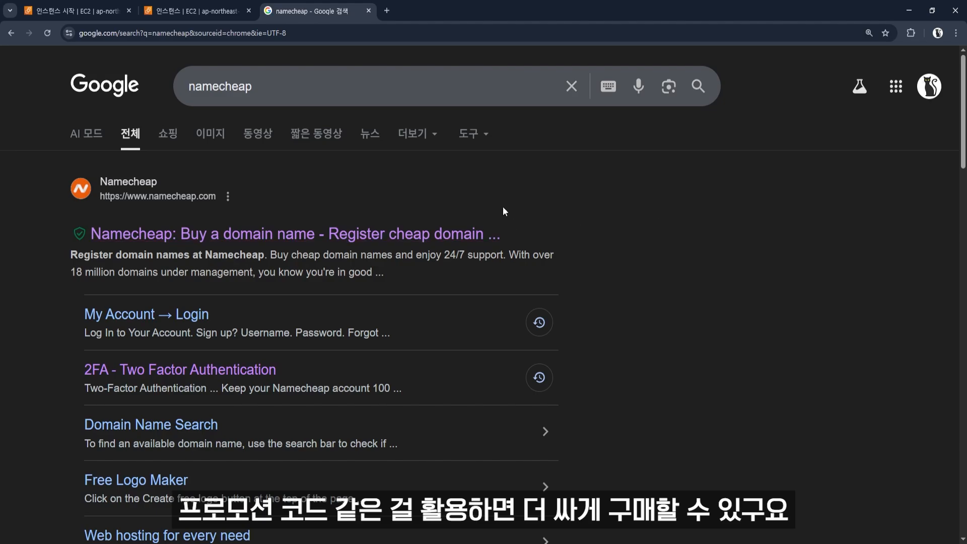
Open the Namecheap website from the Google results and translate the page into Korean.
click(499, 233)
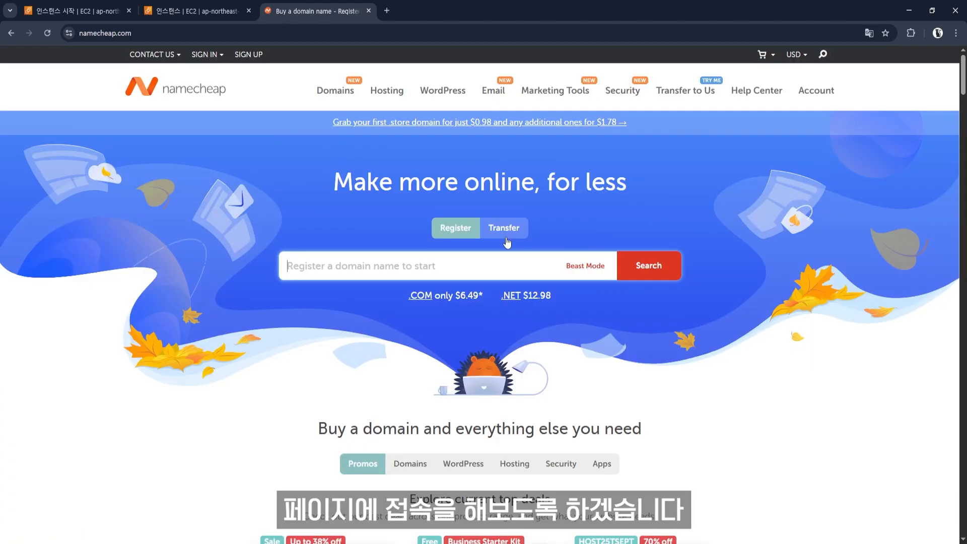
right_click(742, 261)
click(782, 451)
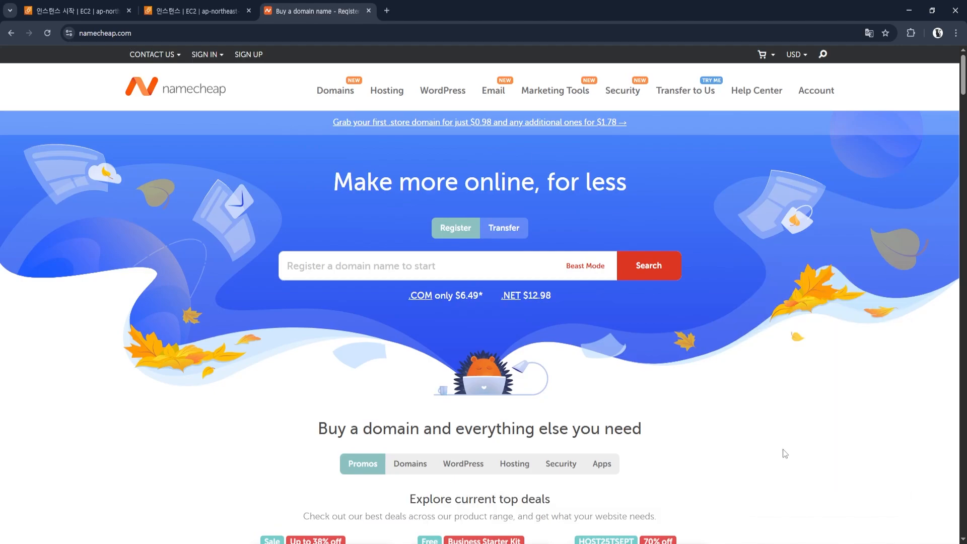
Go to the Namecheap account login page and open the form for creating a new account.
mouse_move(825, 93)
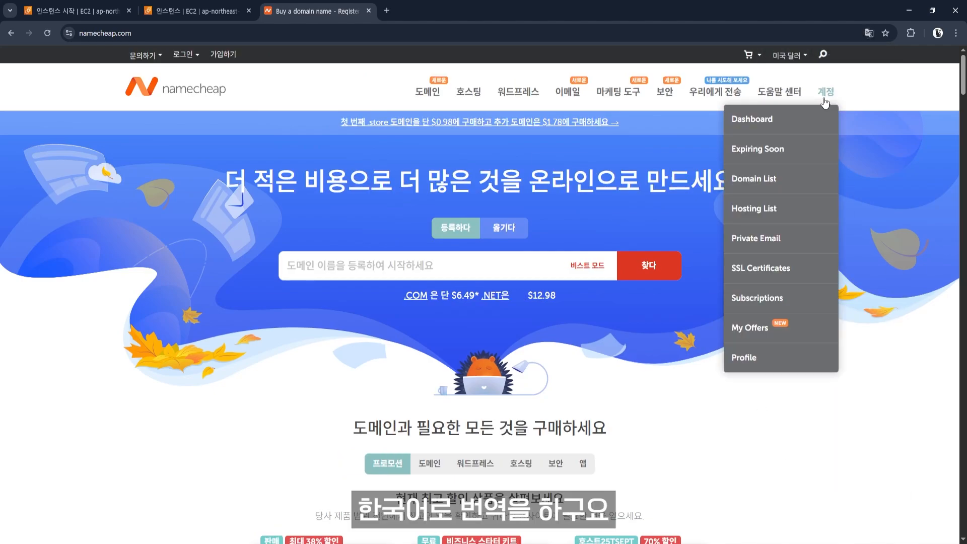
click(826, 94)
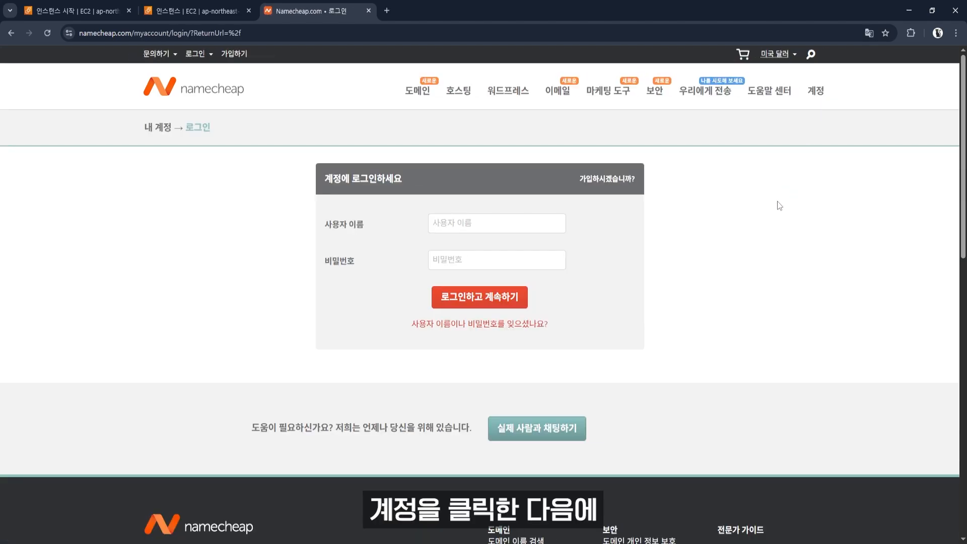
click(624, 183)
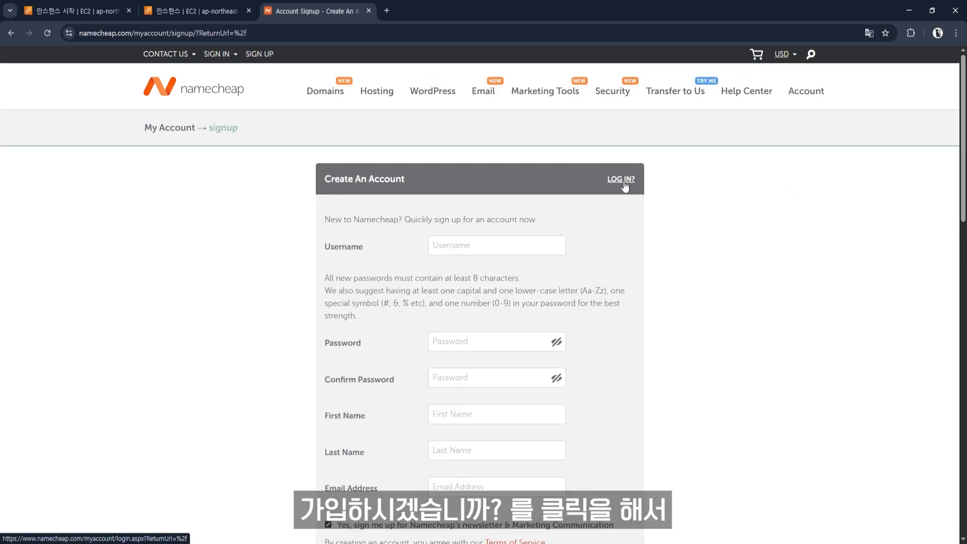
scroll(640, 227, down, 1)
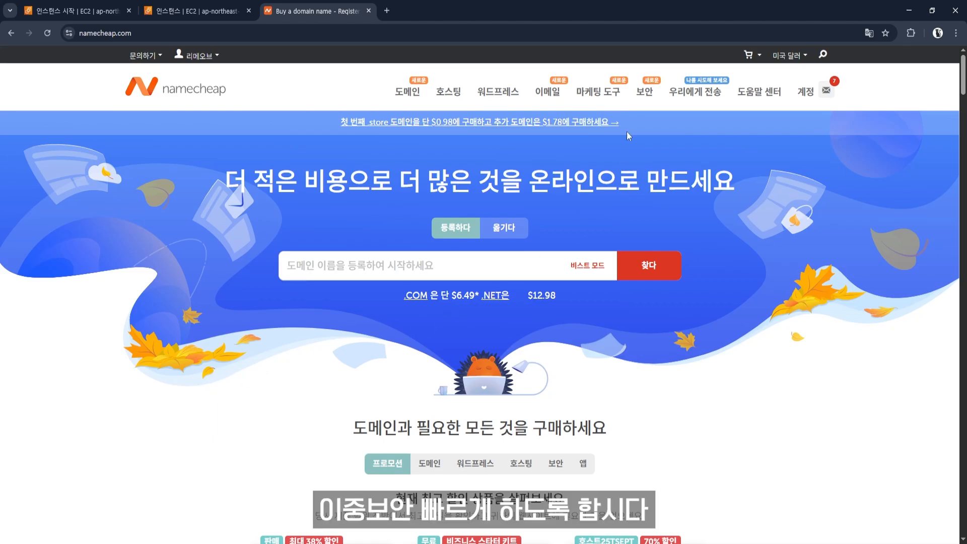
Open Namecheap's 2FA page and go through the TOTP option to the account's two-factor authentication settings.
mouse_move(643, 95)
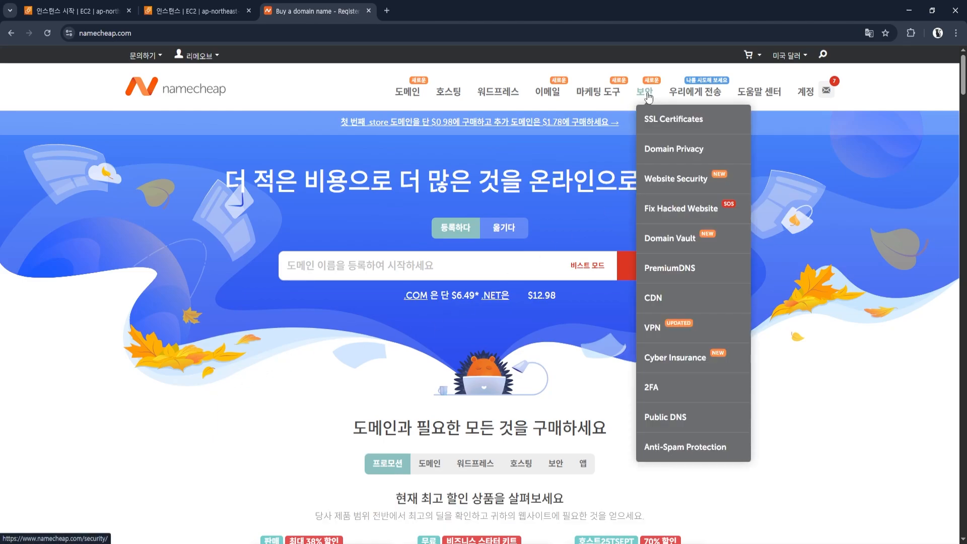
click(680, 390)
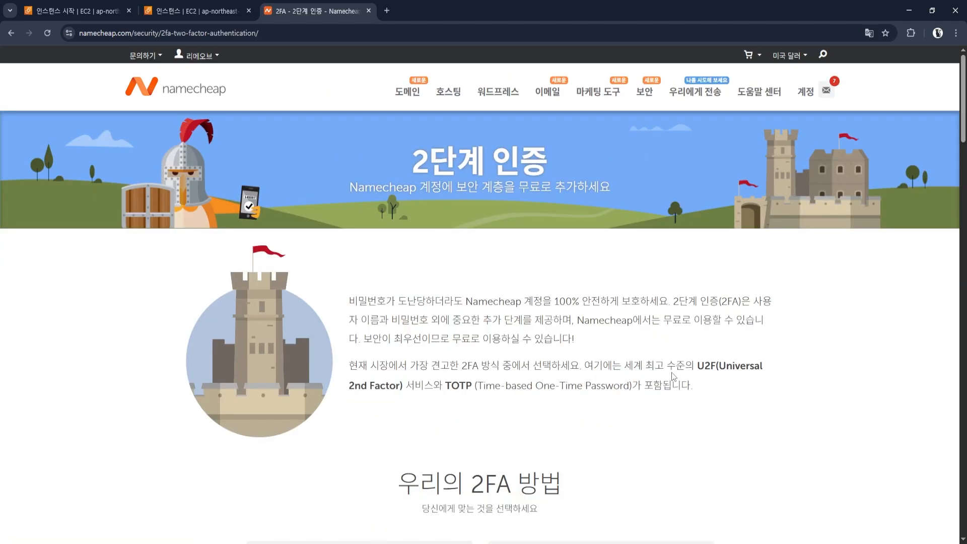
scroll(673, 377, down, 7)
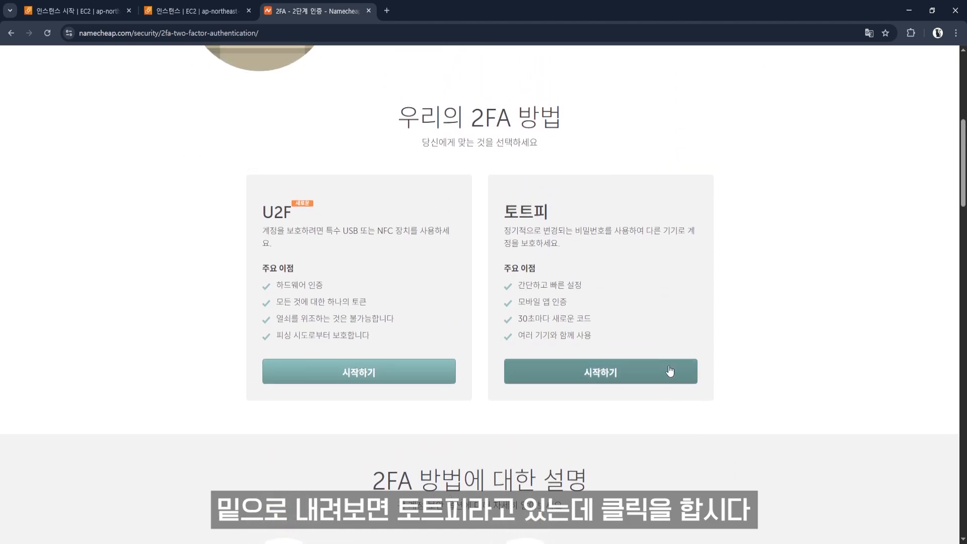
click(620, 365)
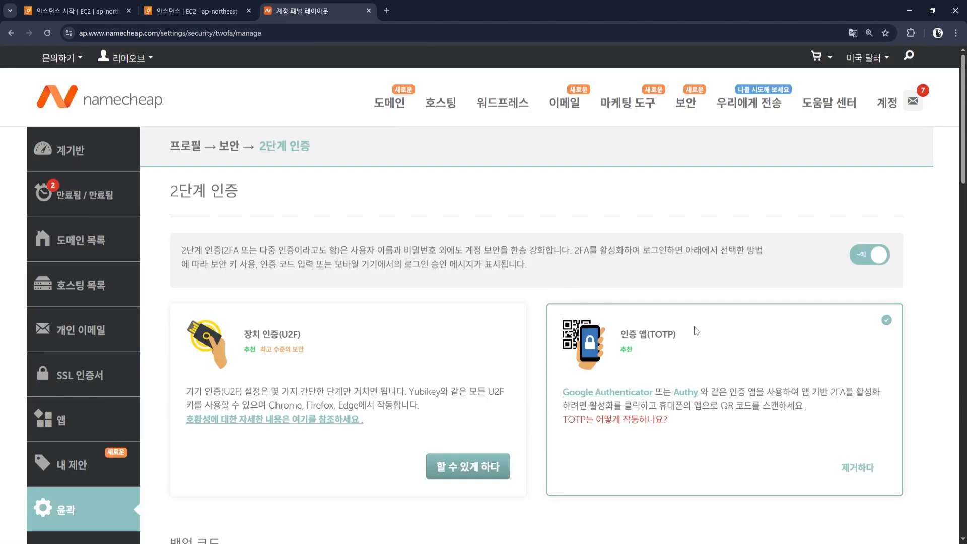
click(842, 470)
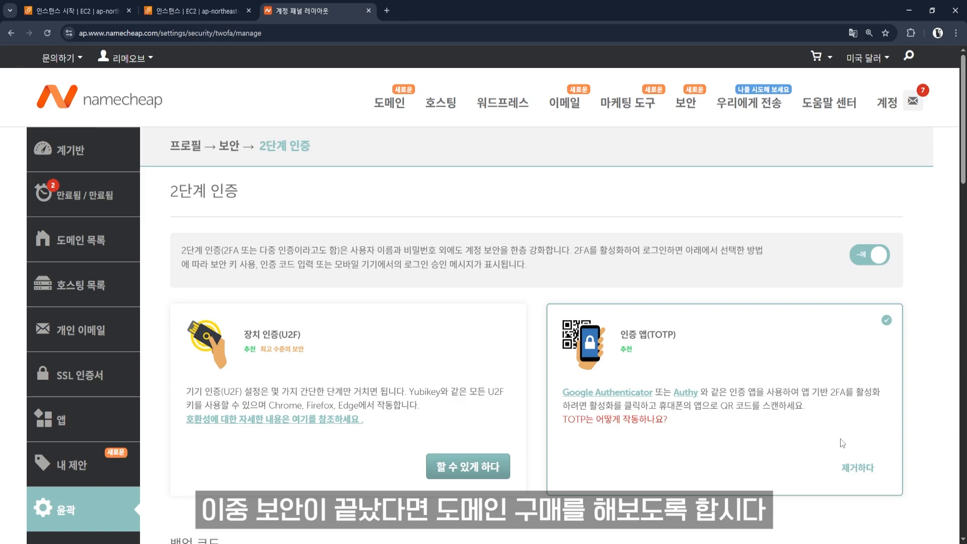
Return to the Namecheap home page and search for the domain name codinggaegosu.
click(107, 96)
click(433, 262)
text(codi)
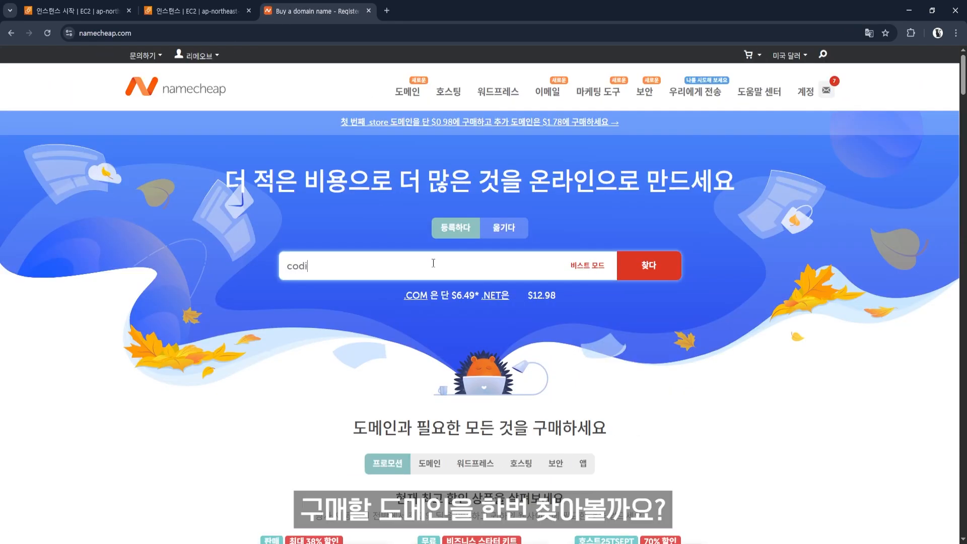
text(nggaegosu)
key(Return)
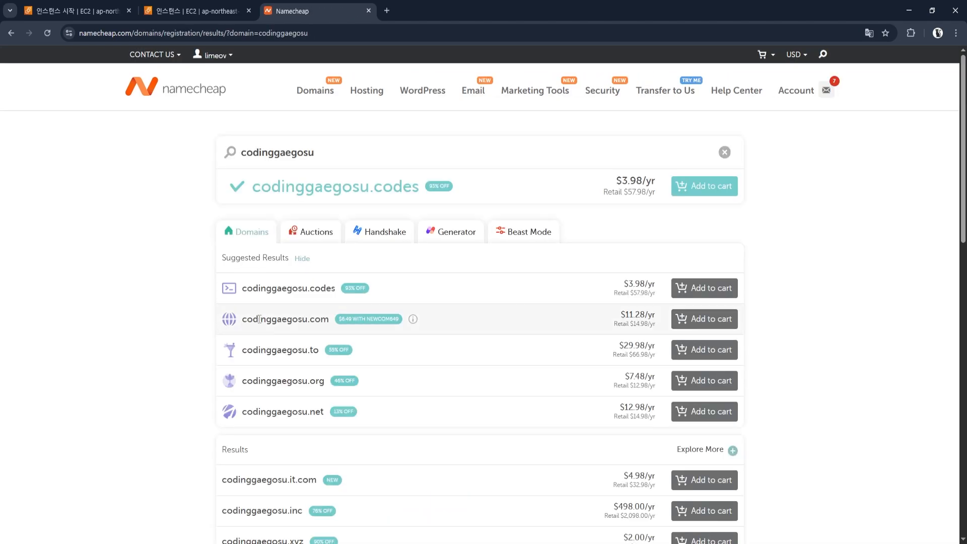
Compare the .com and .net results, then add codinggaegosu.com to the cart and proceed to the shopping cart.
drag(320, 319, 287, 320)
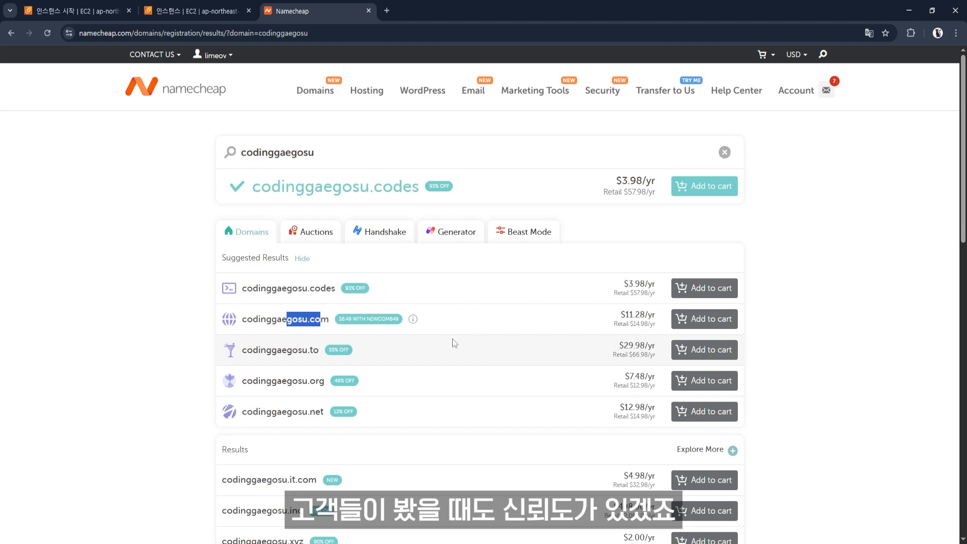
drag(309, 412, 321, 413)
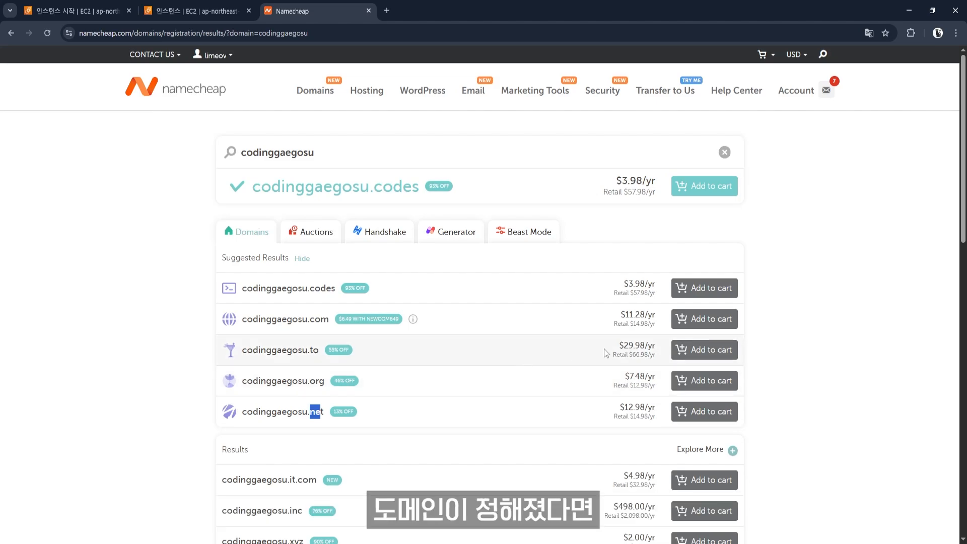
click(705, 321)
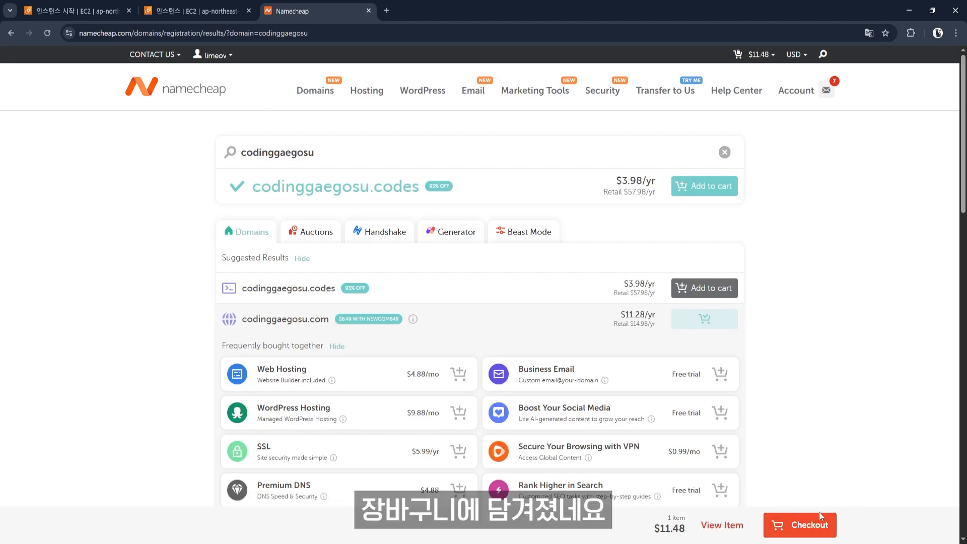
click(786, 520)
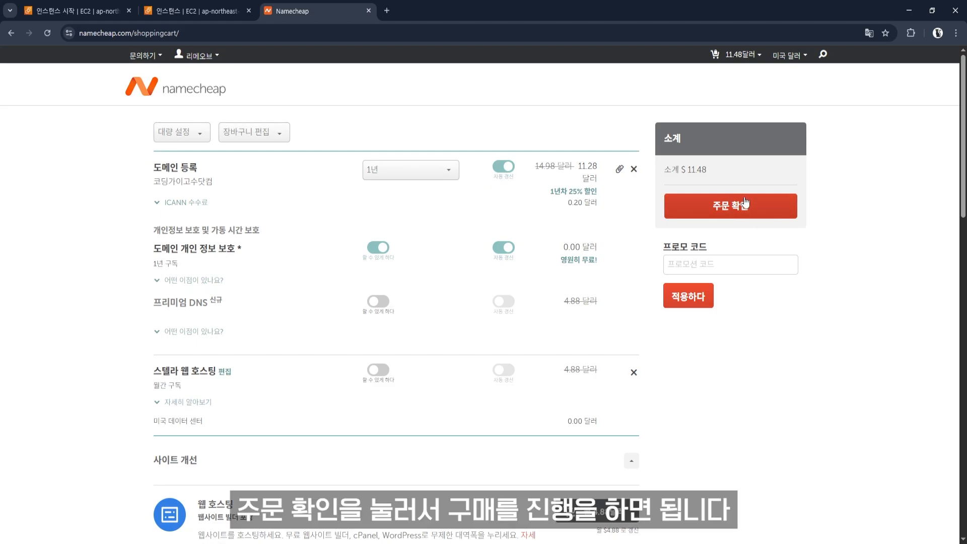
Leave the cart, open the account dashboard, and open the management page of the codingheaven.net domain.
click(184, 95)
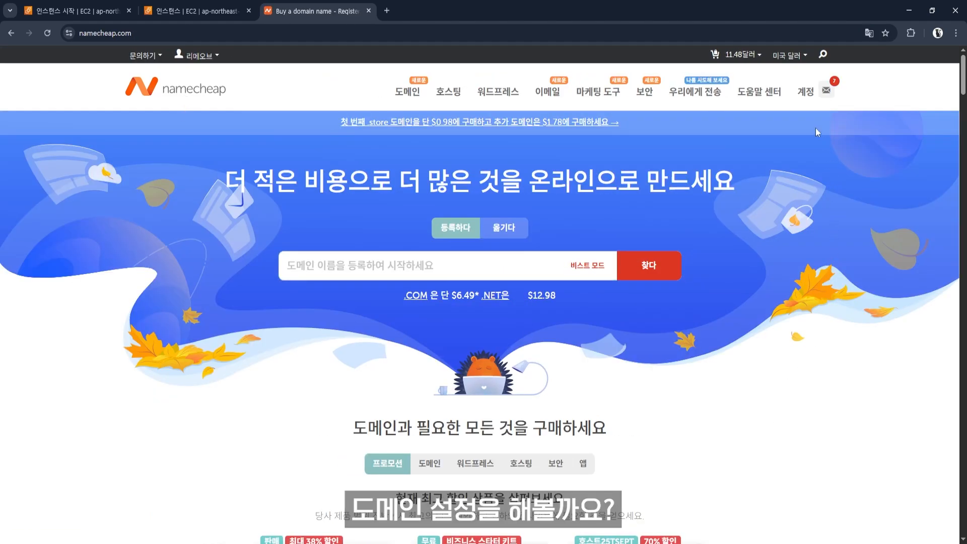
mouse_move(806, 99)
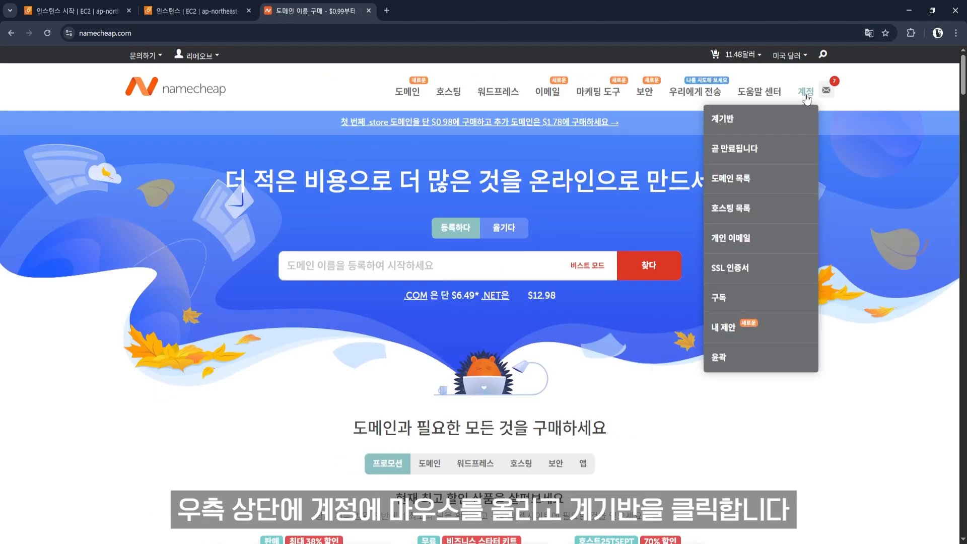
click(722, 119)
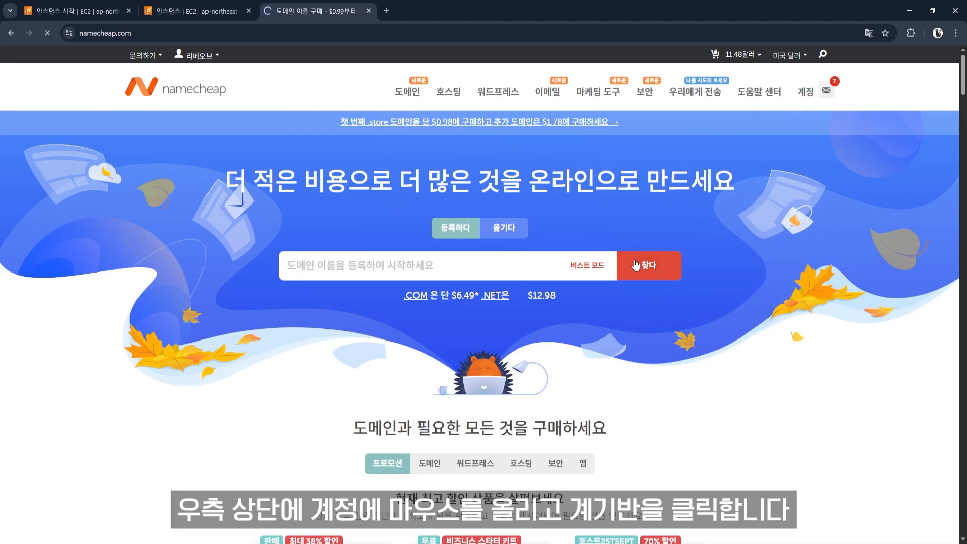
scroll(636, 389, down, 5)
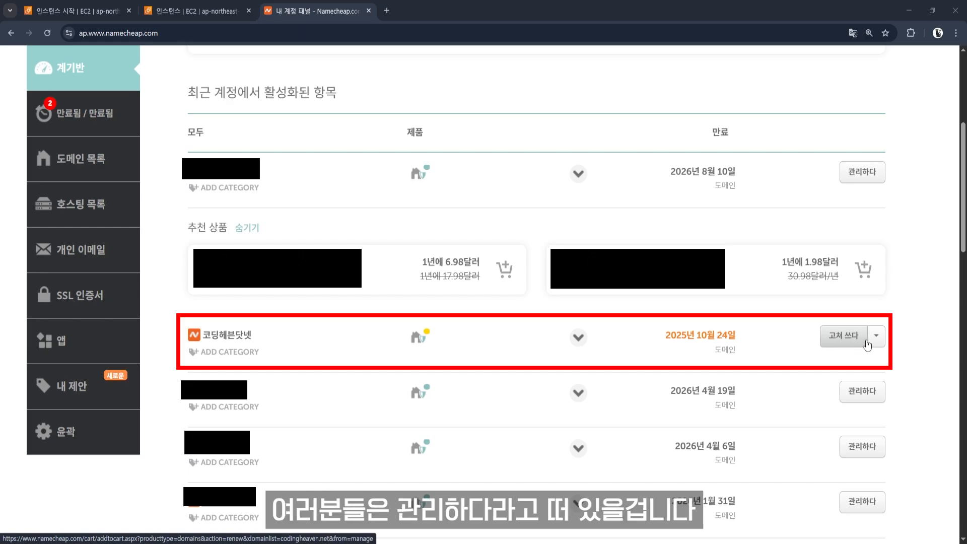
click(877, 336)
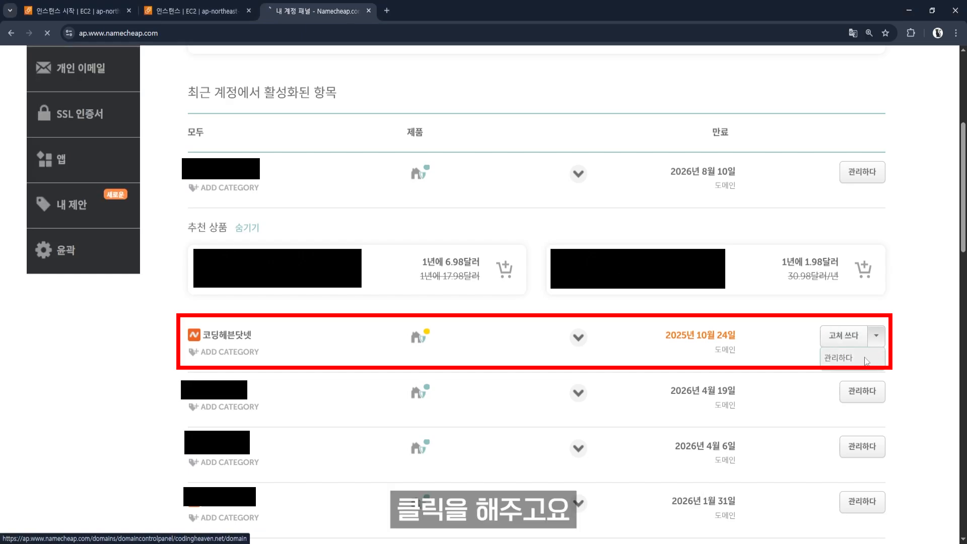
click(865, 359)
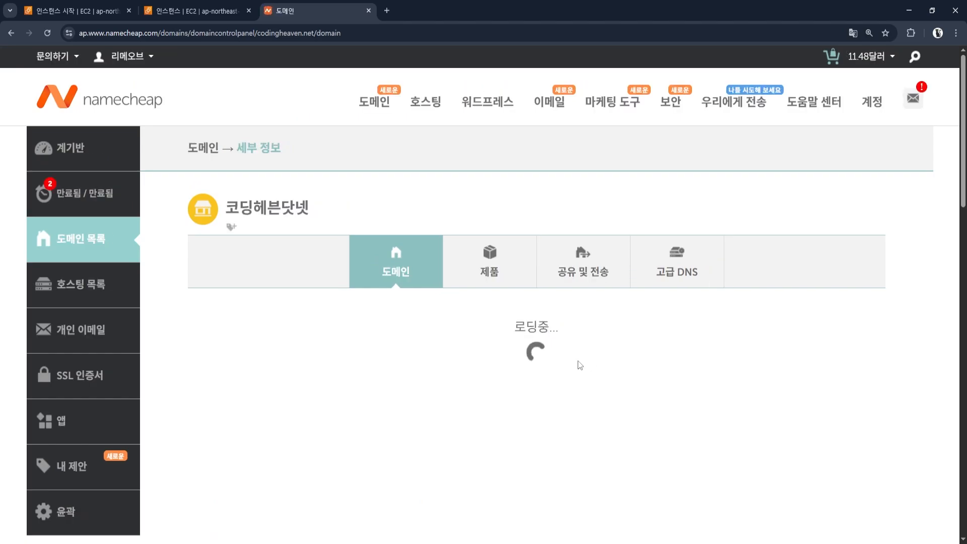
scroll(489, 366, down, 1)
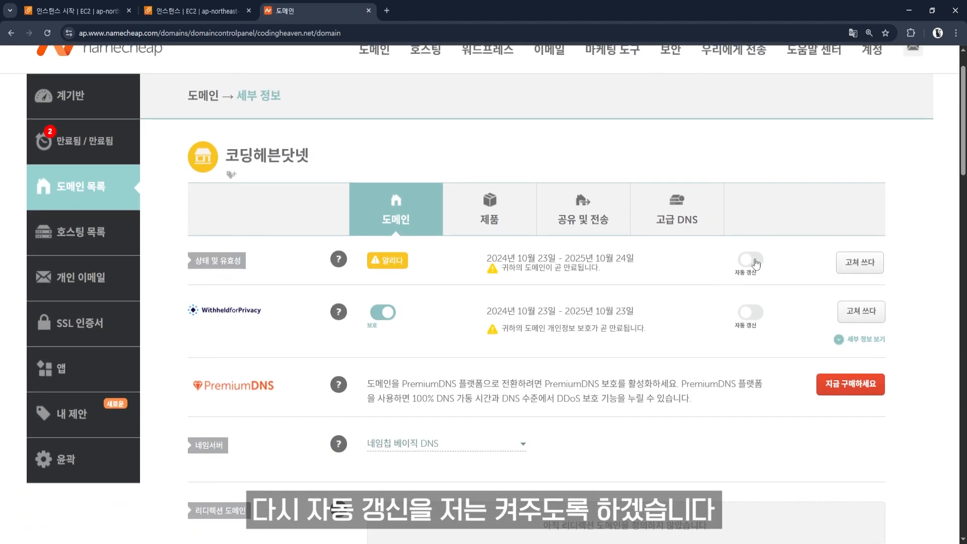
Turn on automatic renewal for the codingheaven.net domain and its privacy protection.
click(753, 261)
click(464, 146)
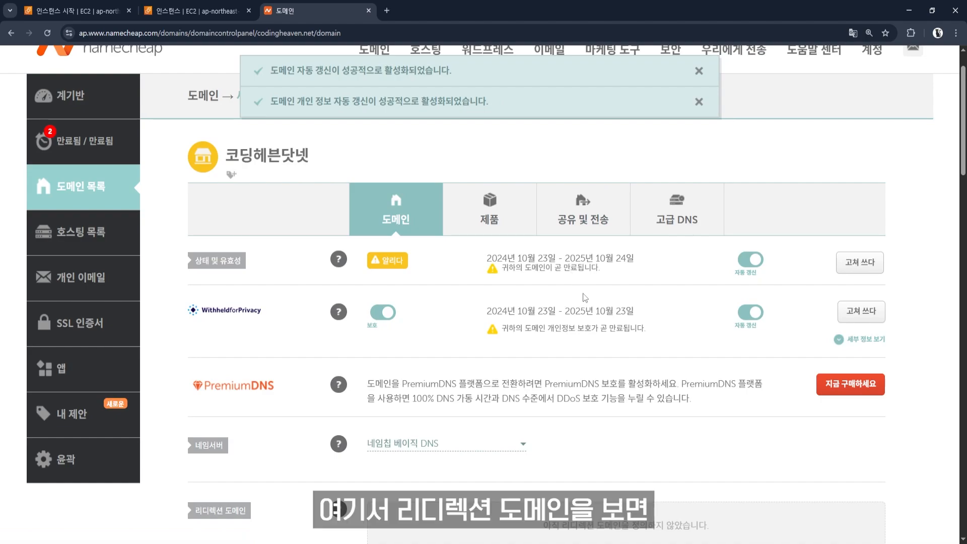
Open the domain's advanced DNS settings and switch the page translation from Korean to English.
scroll(379, 400, down, 2)
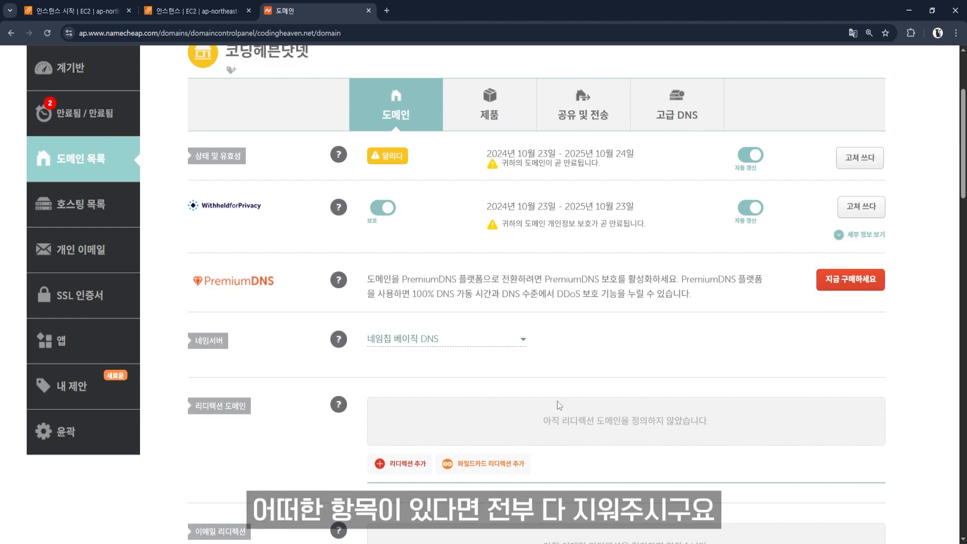
click(700, 113)
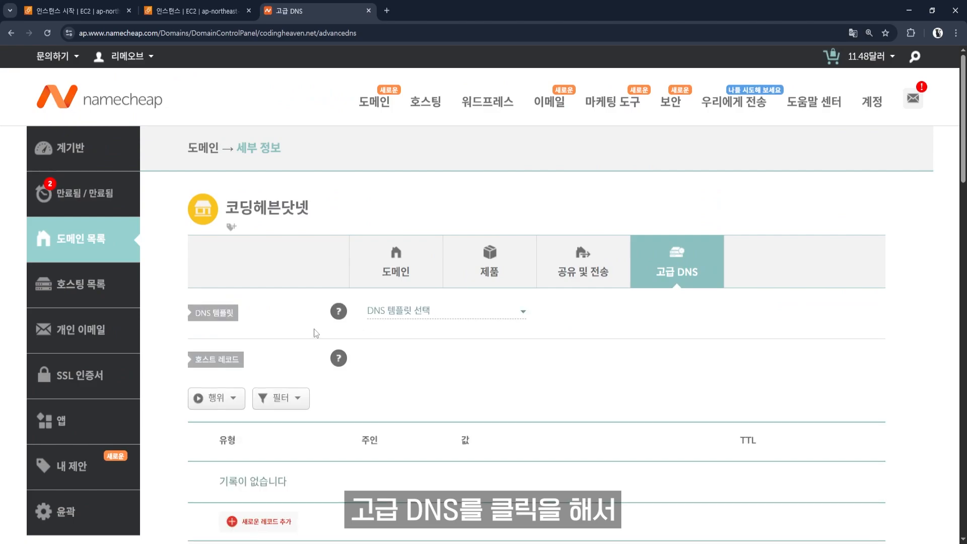
scroll(413, 337, down, 2)
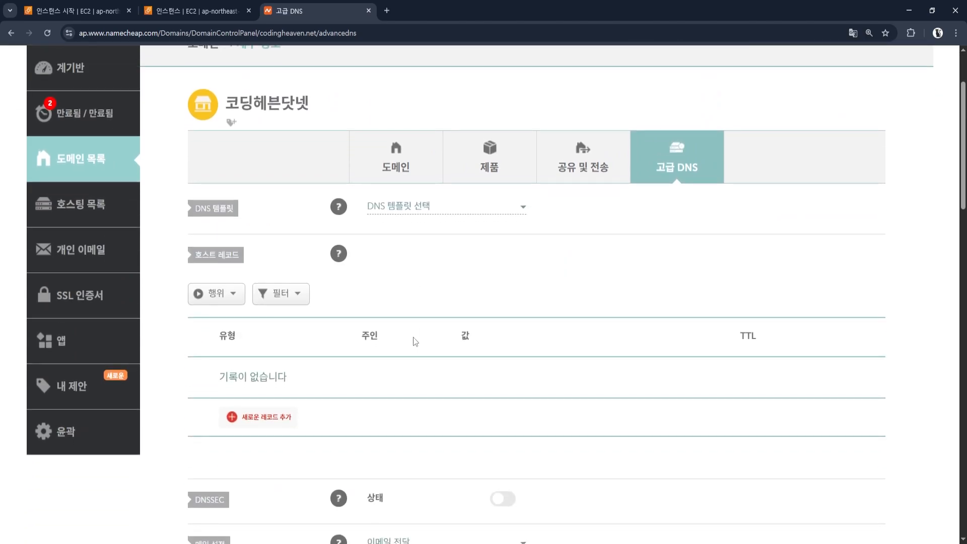
right_click(462, 318)
click(517, 466)
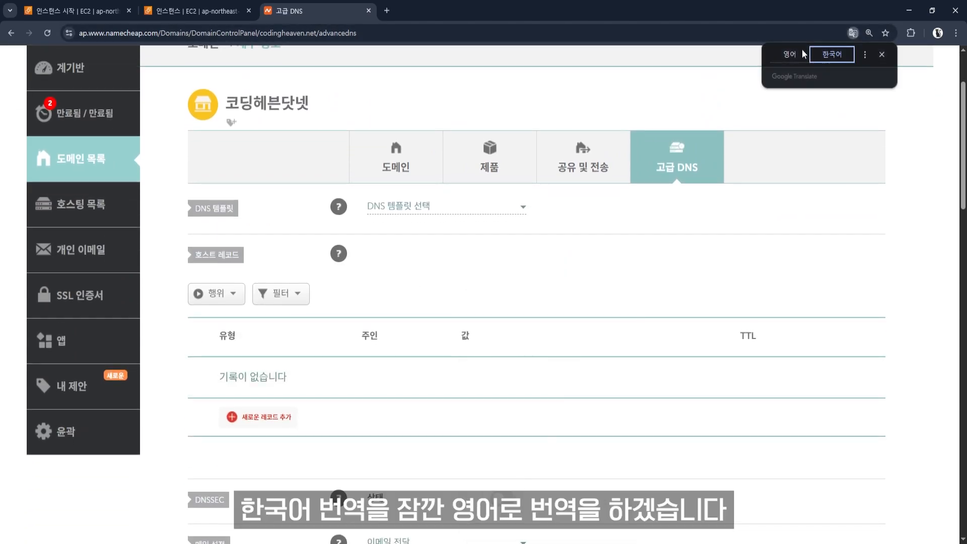
click(802, 52)
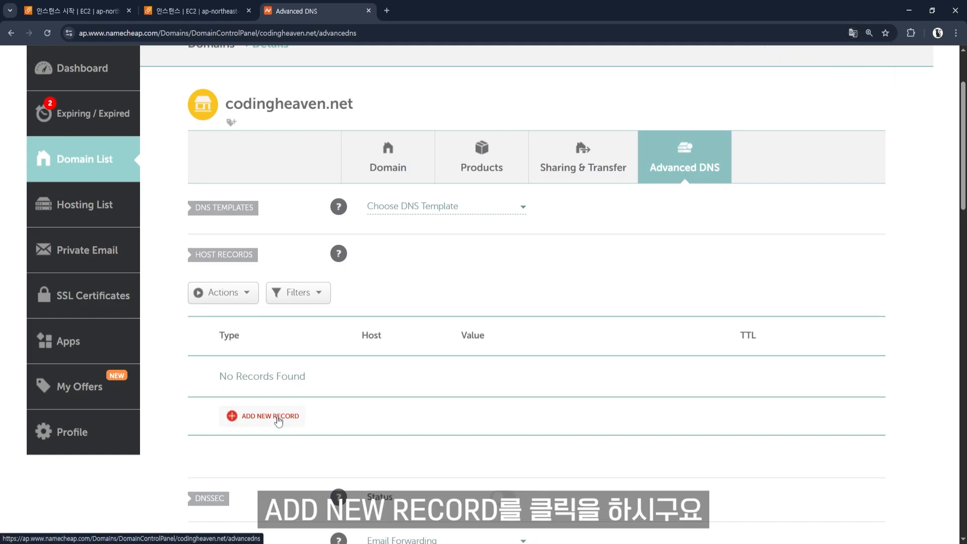
Start a new host record of type A Record with @ as the host.
click(278, 417)
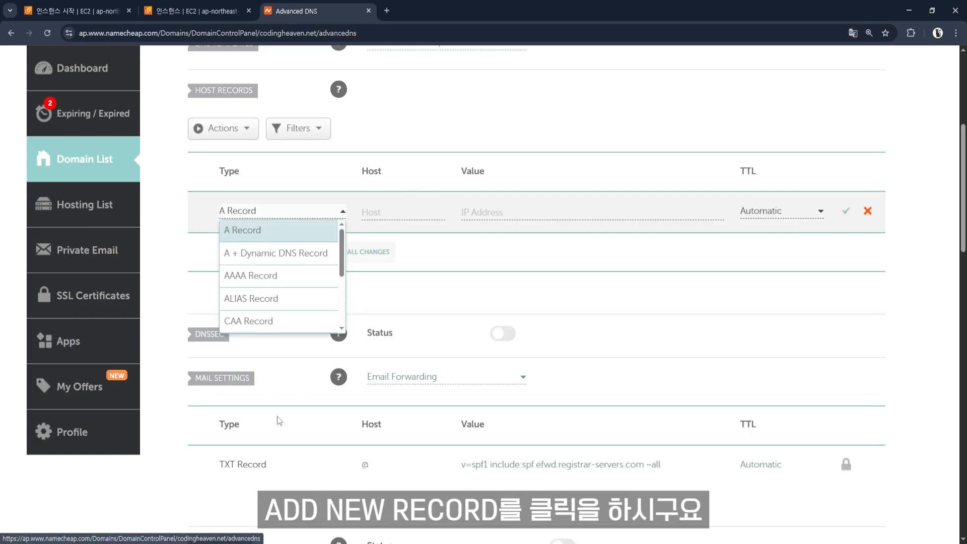
click(275, 232)
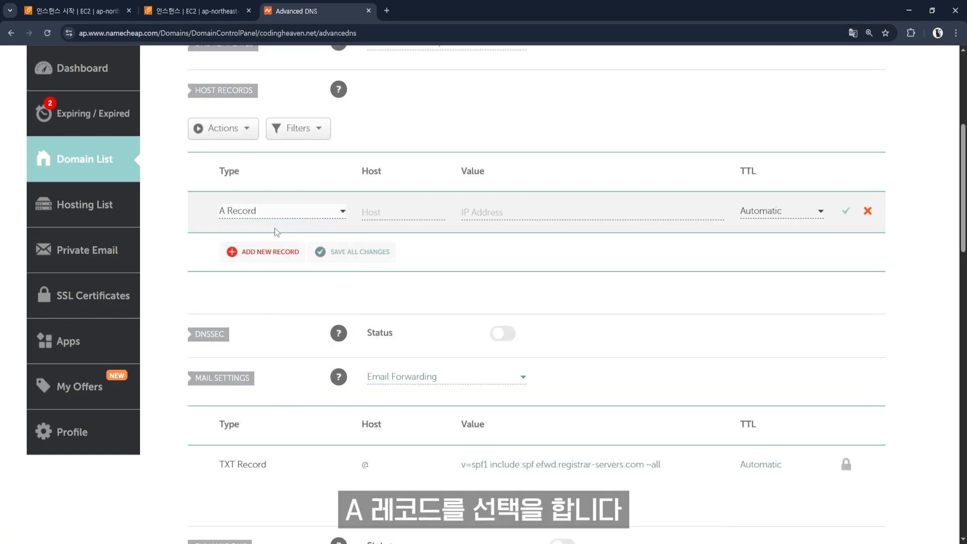
click(409, 216)
text(@)
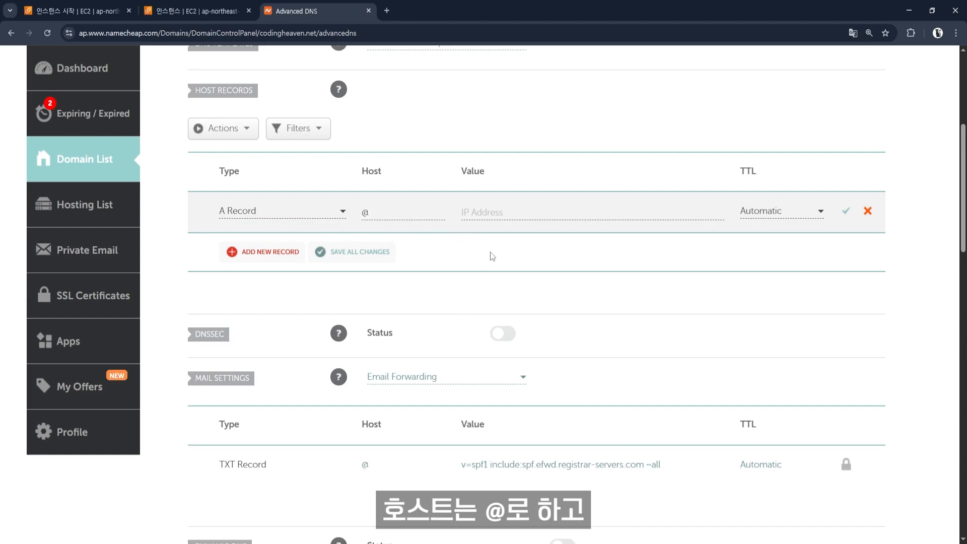
click(506, 218)
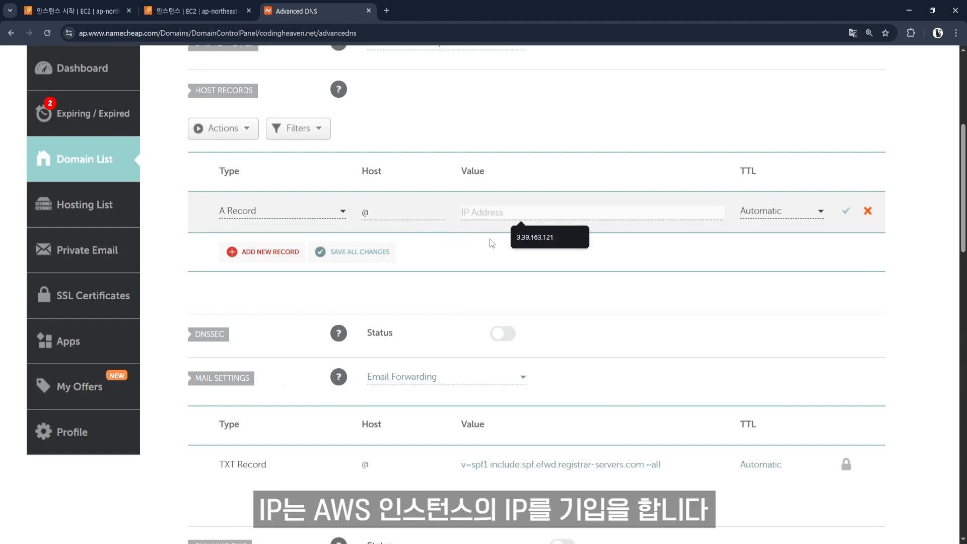
Switch to the AWS EC2 instance list and copy the codinghv instance's Elastic IP address.
click(220, 10)
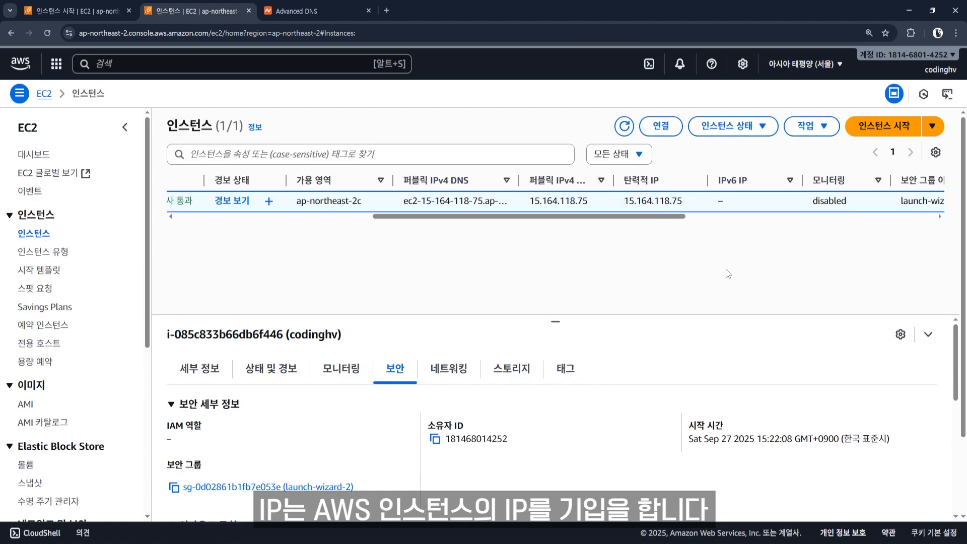
drag(683, 201, 619, 217)
key(ctrl+c)
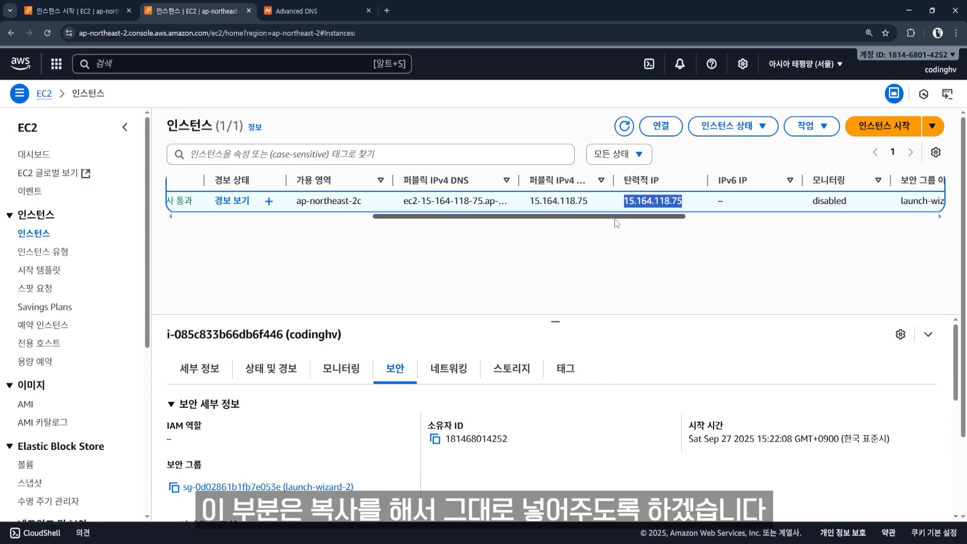
click(603, 262)
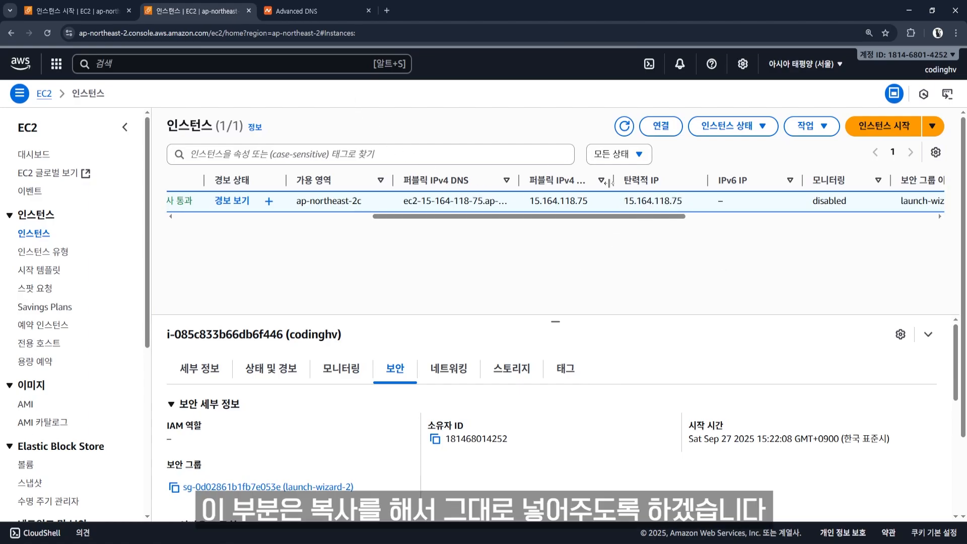
Return to Namecheap, paste 15.164.118.75 as the @ record's IP address, keep TTL on Automatic, and save the record.
click(317, 10)
click(518, 214)
key(ctrl+v)
click(793, 213)
click(793, 214)
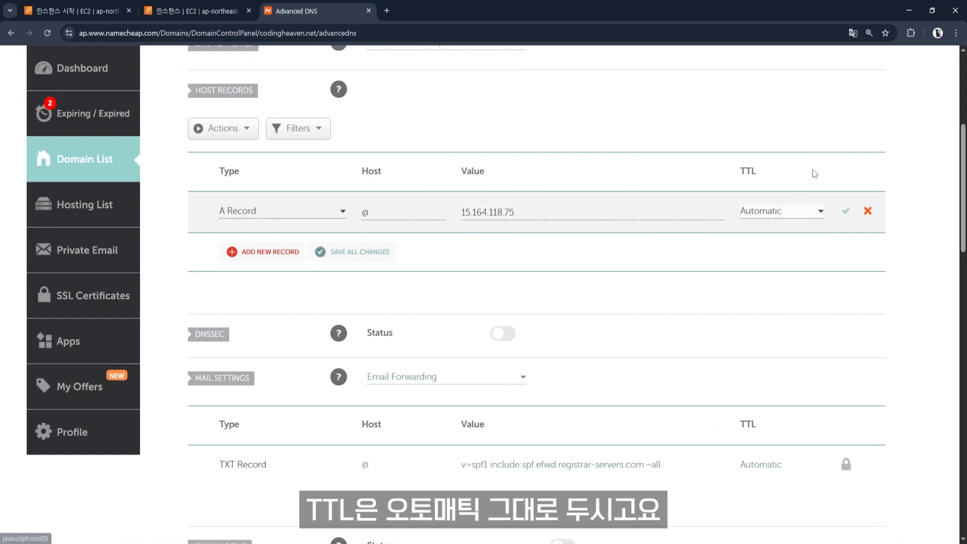
click(847, 213)
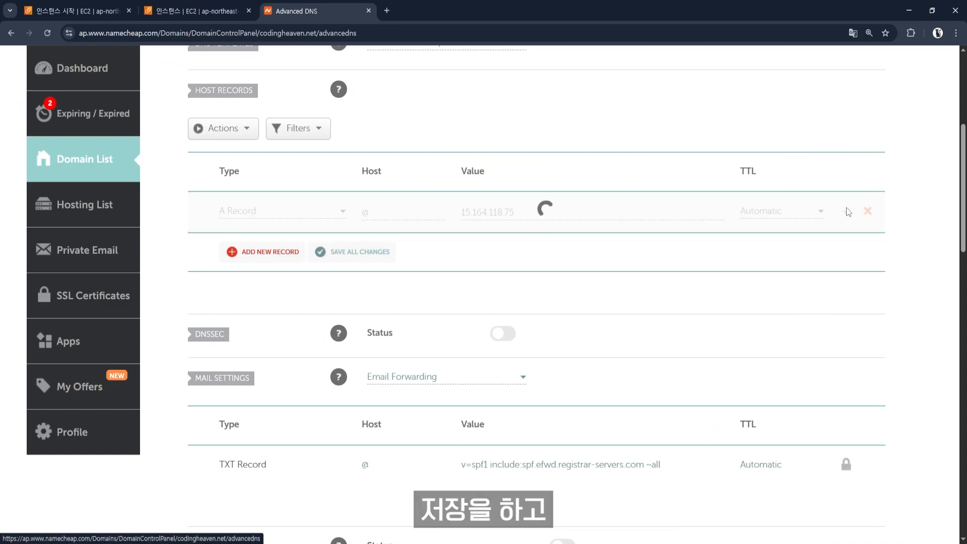
Add and save a second A Record with host www, IP address 15.164.118.75 and Automatic TTL.
click(254, 256)
click(255, 253)
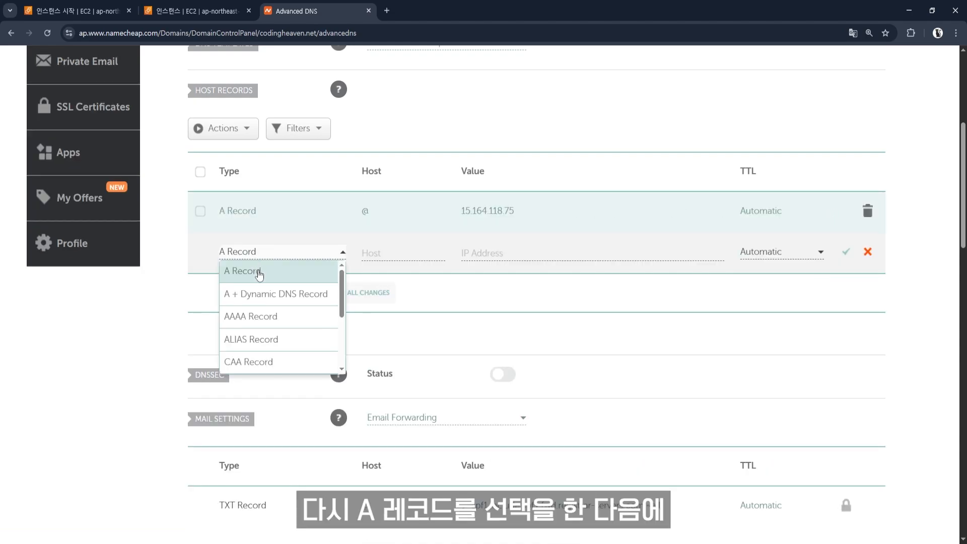
click(259, 272)
click(384, 251)
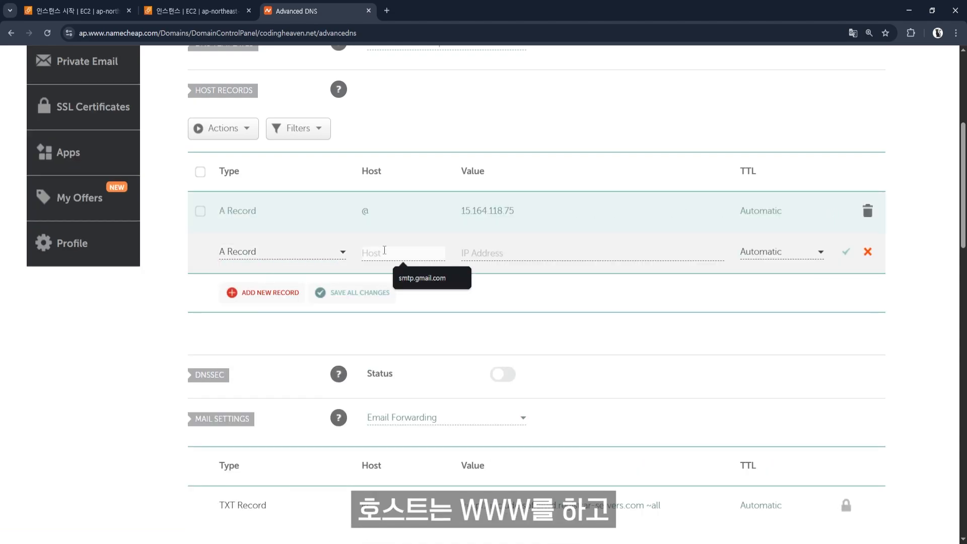
text(wwww)
click(466, 253)
click(523, 297)
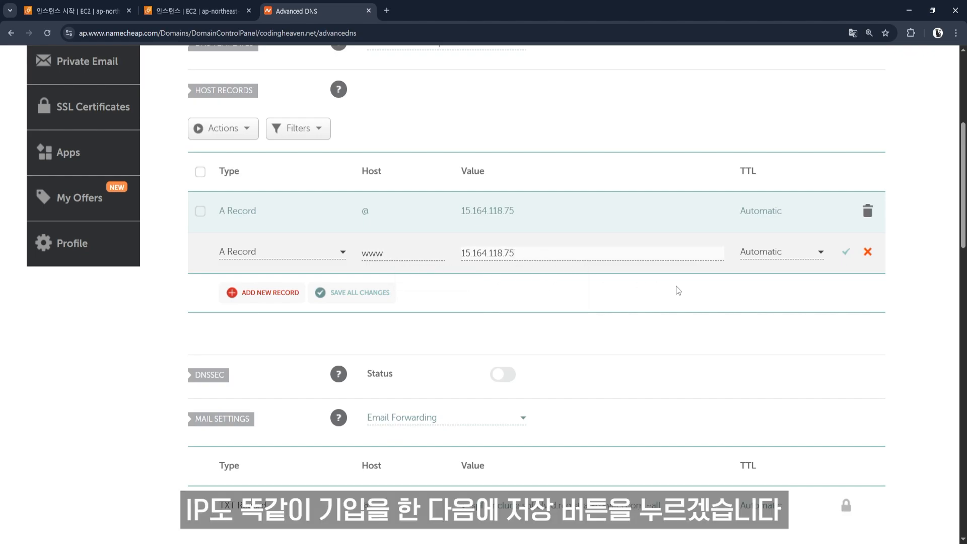
click(846, 255)
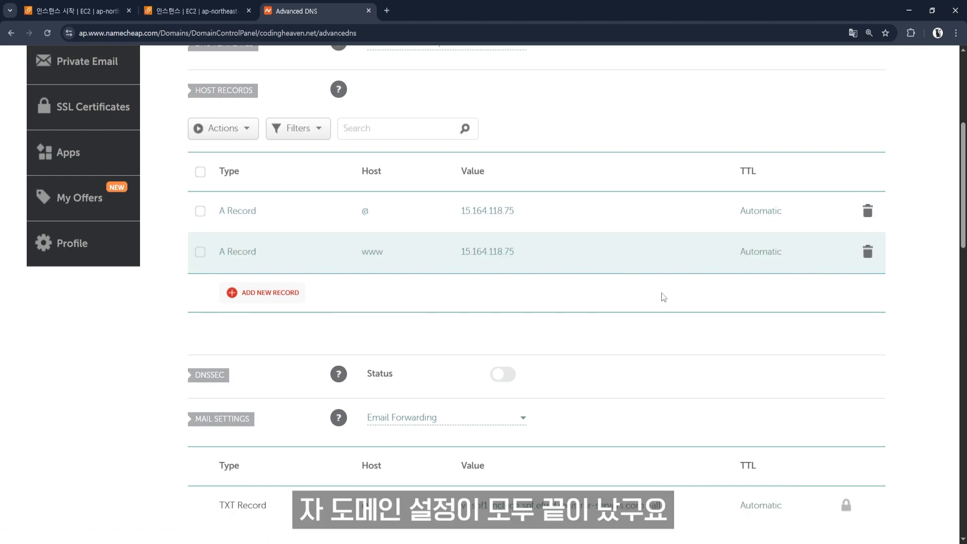
scroll(612, 299, up, 3)
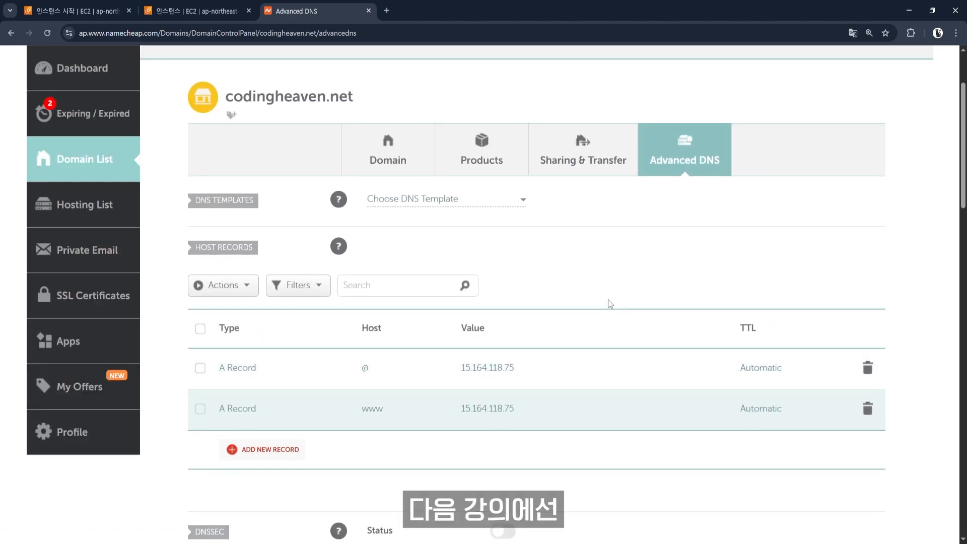